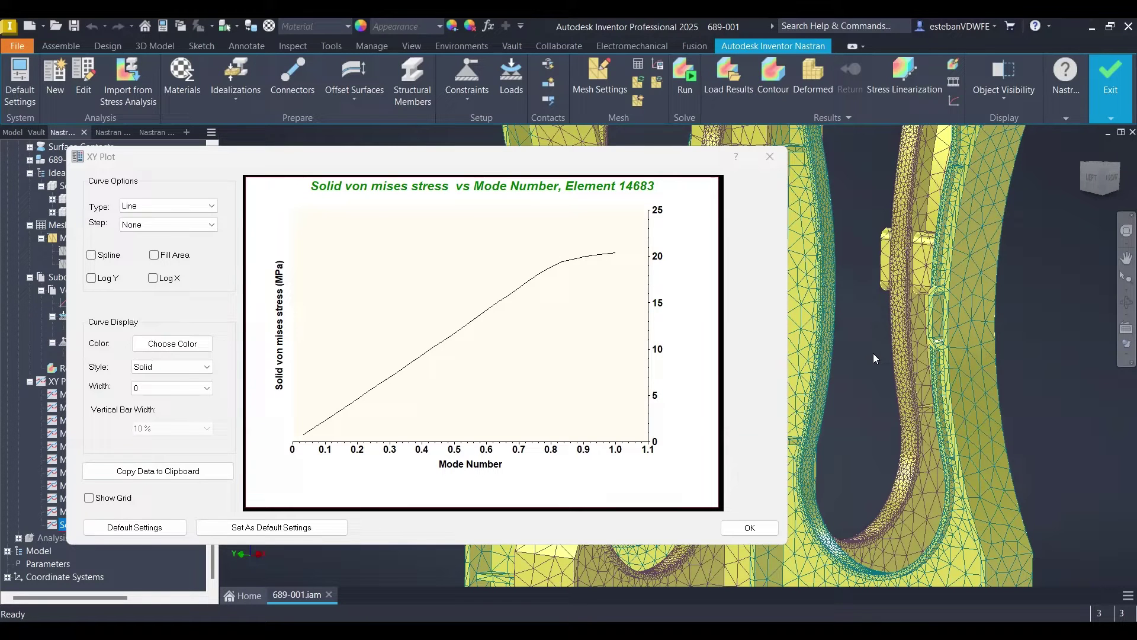
# - Close the von Mises vs mode number plot and orbit the mesh to view its U-shaped bends
pyautogui.click(749, 527)
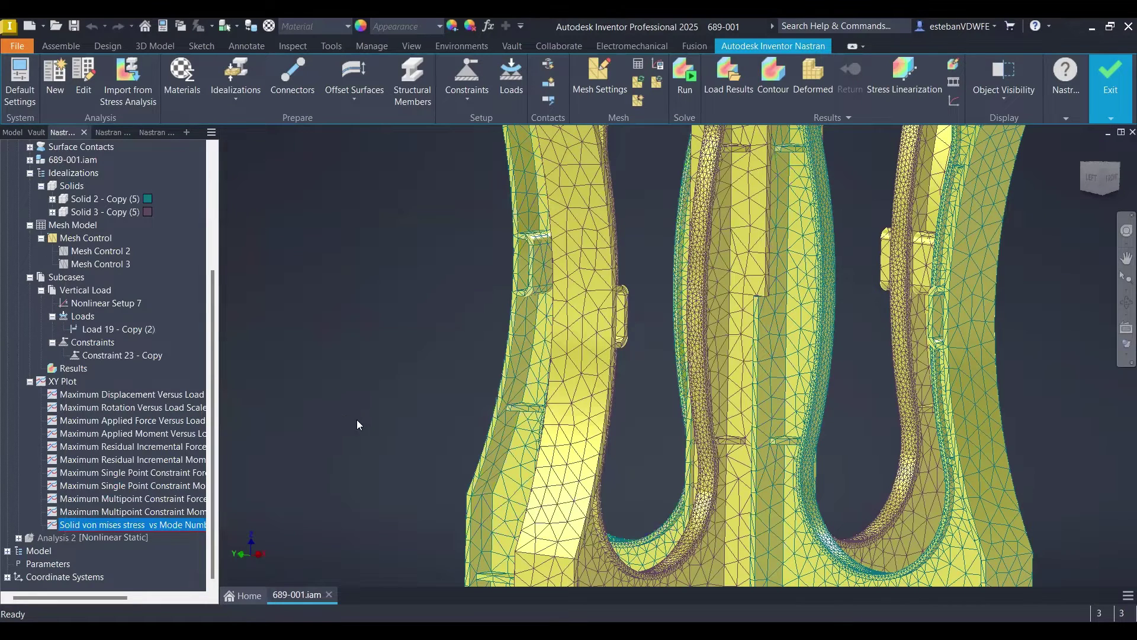
pyautogui.keyDown('shift'); pyautogui.moveTo(645, 404); pyautogui.dragTo(642, 406, button='middle'); pyautogui.keyUp('shift')
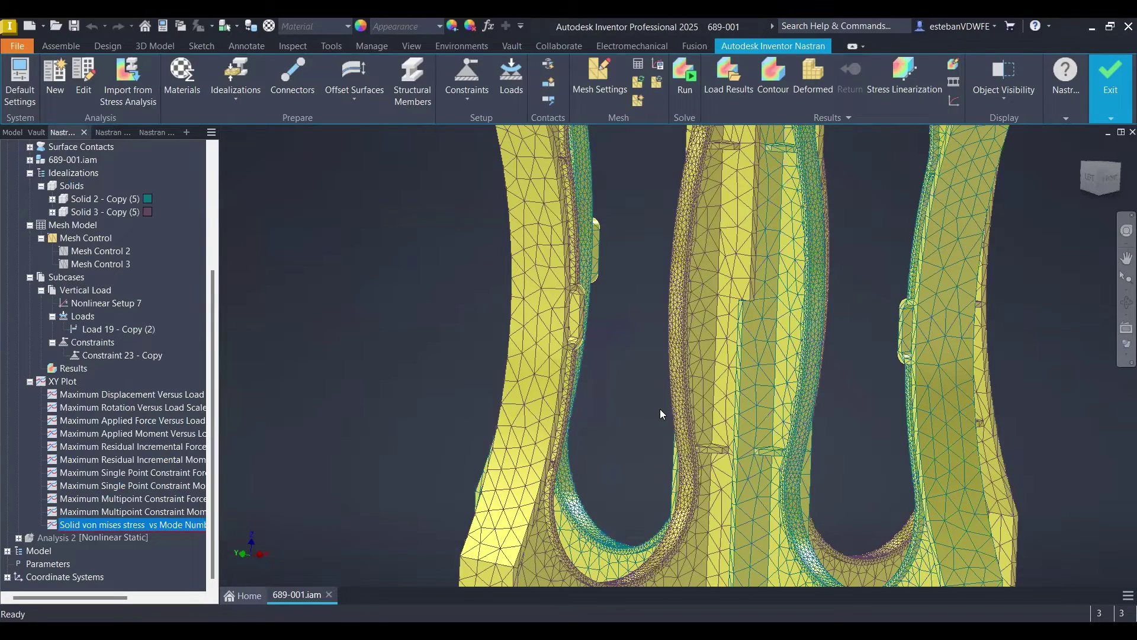
pyautogui.keyDown('shift'); pyautogui.moveTo(607, 412); pyautogui.dragTo(589, 410, button='middle'); pyautogui.keyUp('shift')
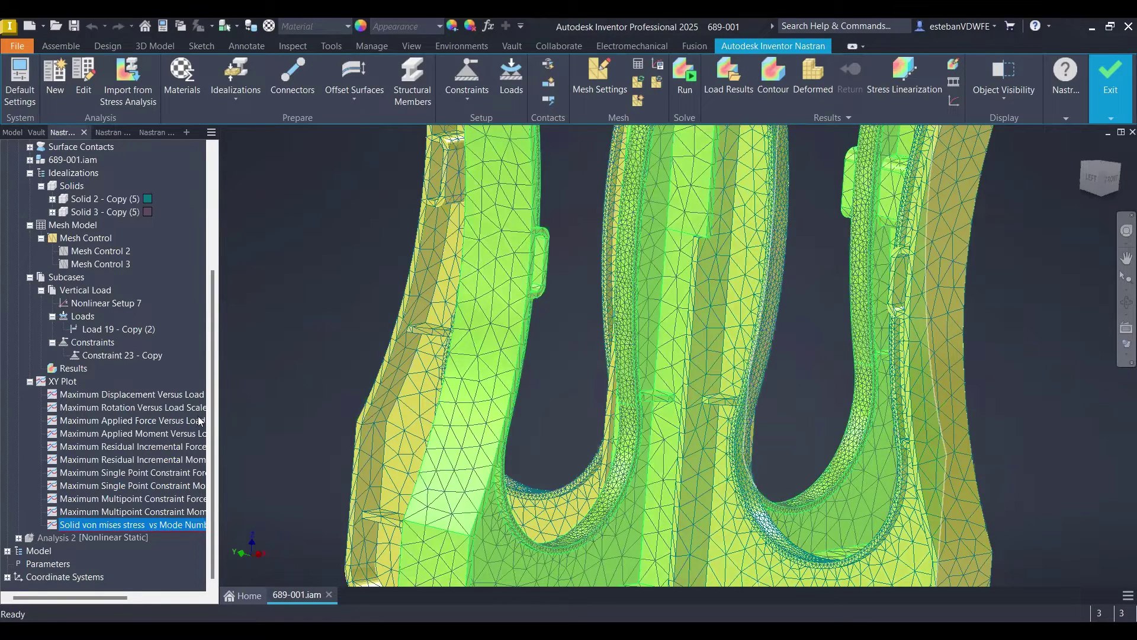
# - Display the solid von Mises contour for subcase INCR 30, LOAD=1.0, ranging 0.0388–22.69
pyautogui.rightClick(73, 370)
pyautogui.click(98, 378)
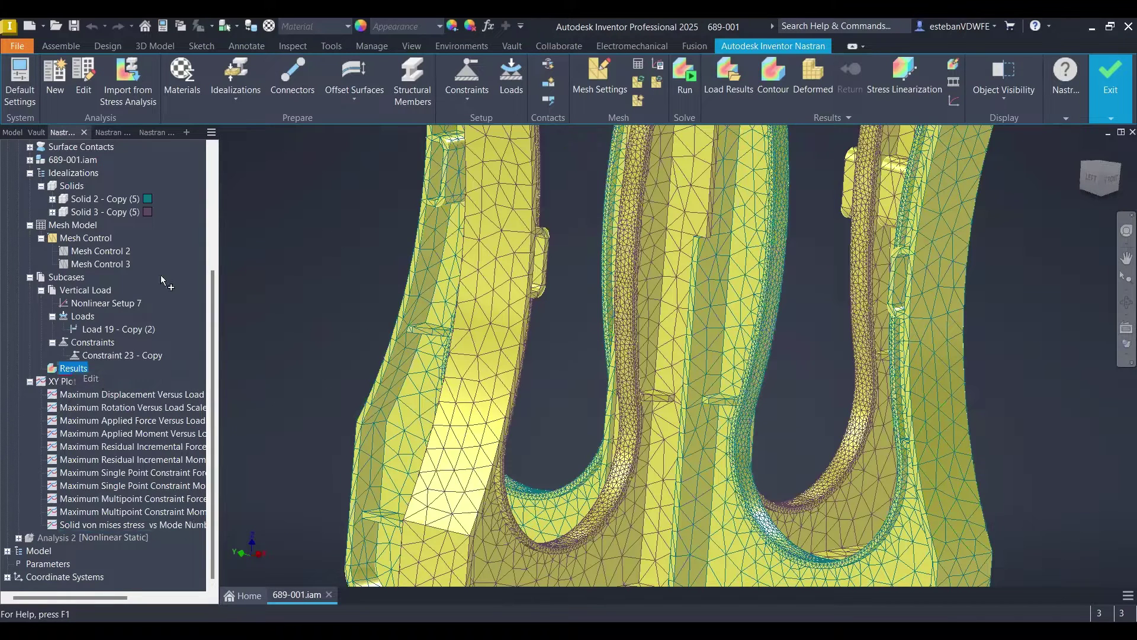
pyautogui.click(154, 199)
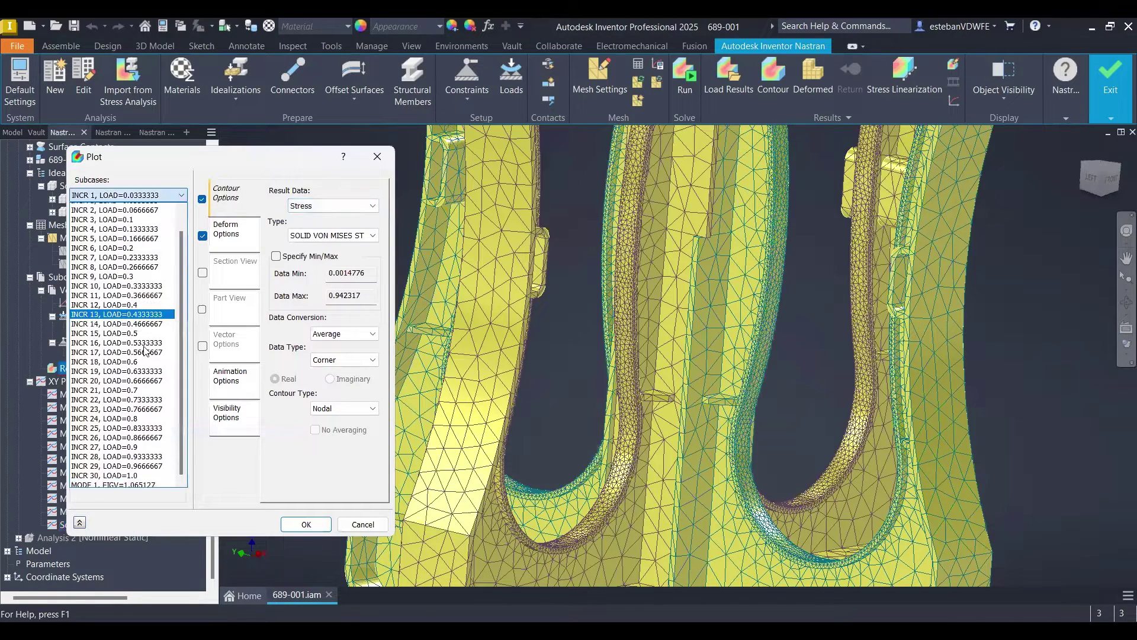
pyautogui.click(131, 472)
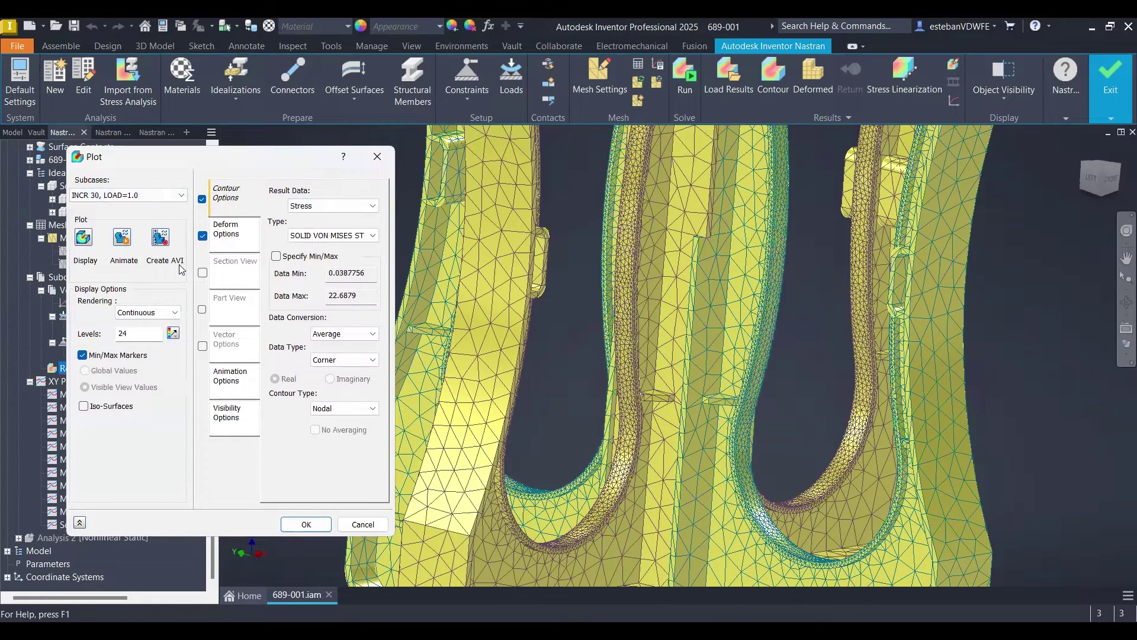
pyautogui.click(83, 237)
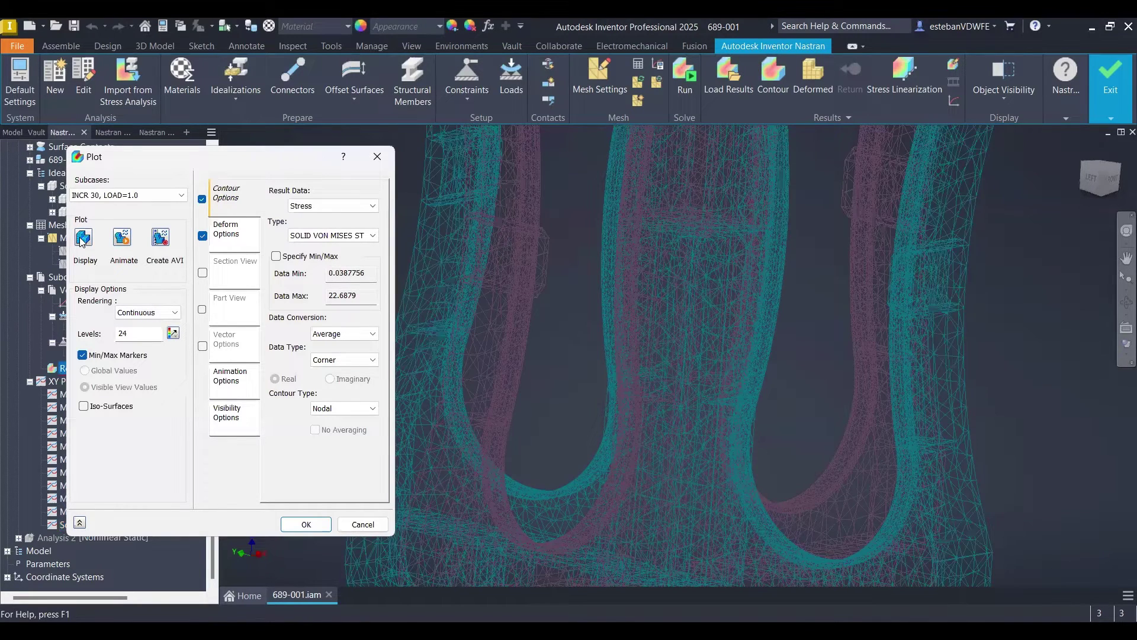
# - Zoom and orbit to the Max 22.69 hotspot, then close the Plot dialog keeping the contour
pyautogui.scroll(6, 432, 272)
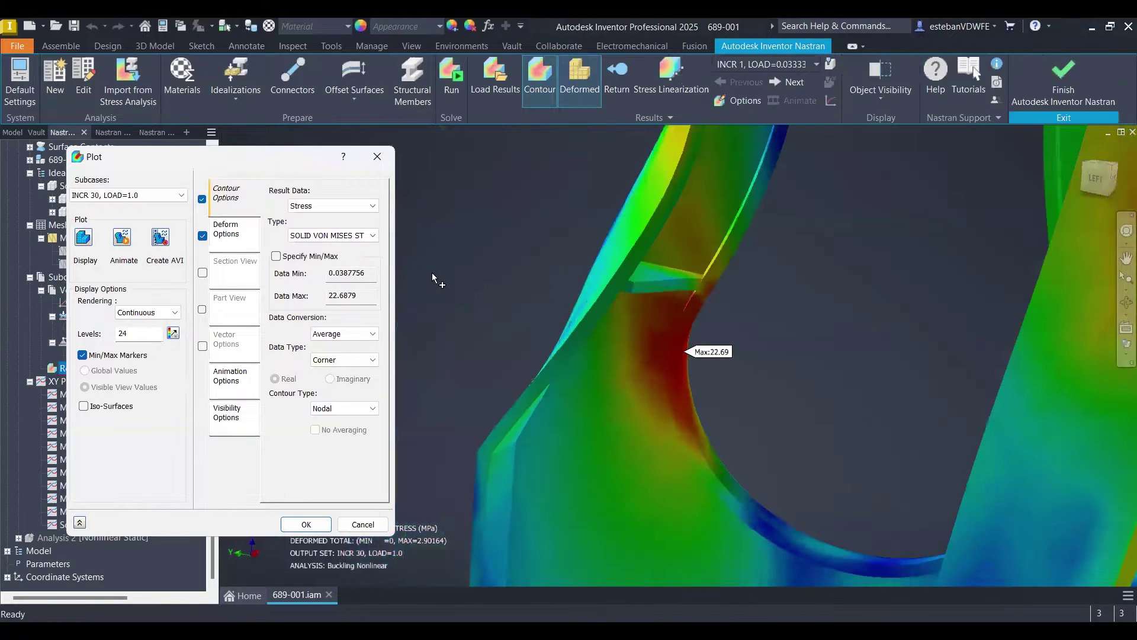
pyautogui.keyDown('shift'); pyautogui.moveTo(432, 273); pyautogui.dragTo(712, 334, button='middle'); pyautogui.keyUp('shift')
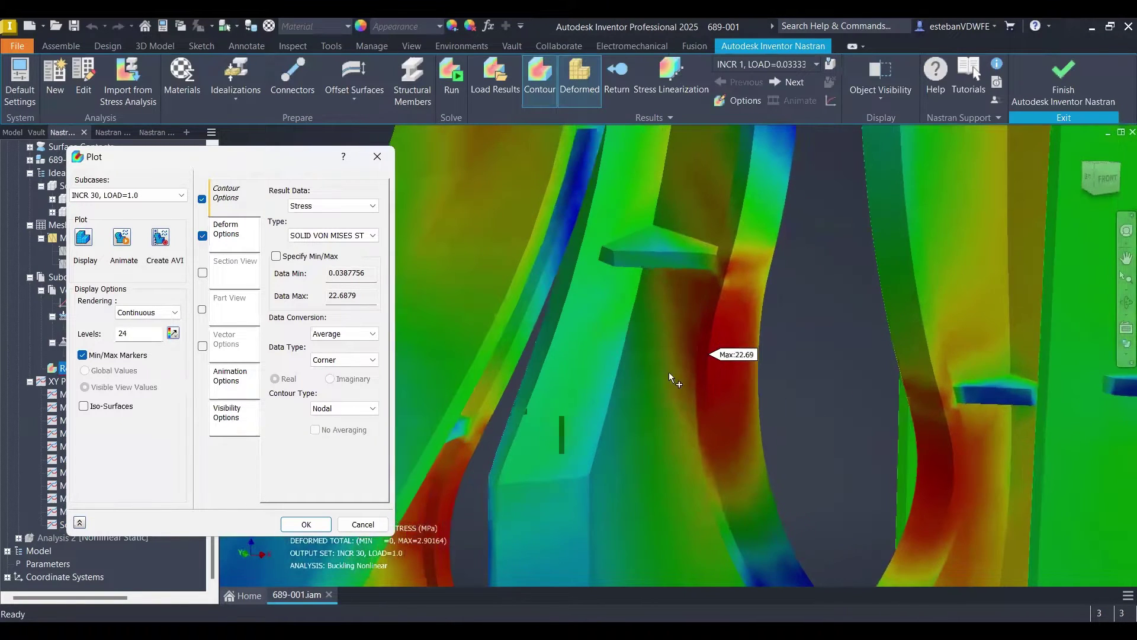
pyautogui.keyDown('shift'); pyautogui.moveTo(765, 393); pyautogui.dragTo(753, 419, button='middle'); pyautogui.keyUp('shift')
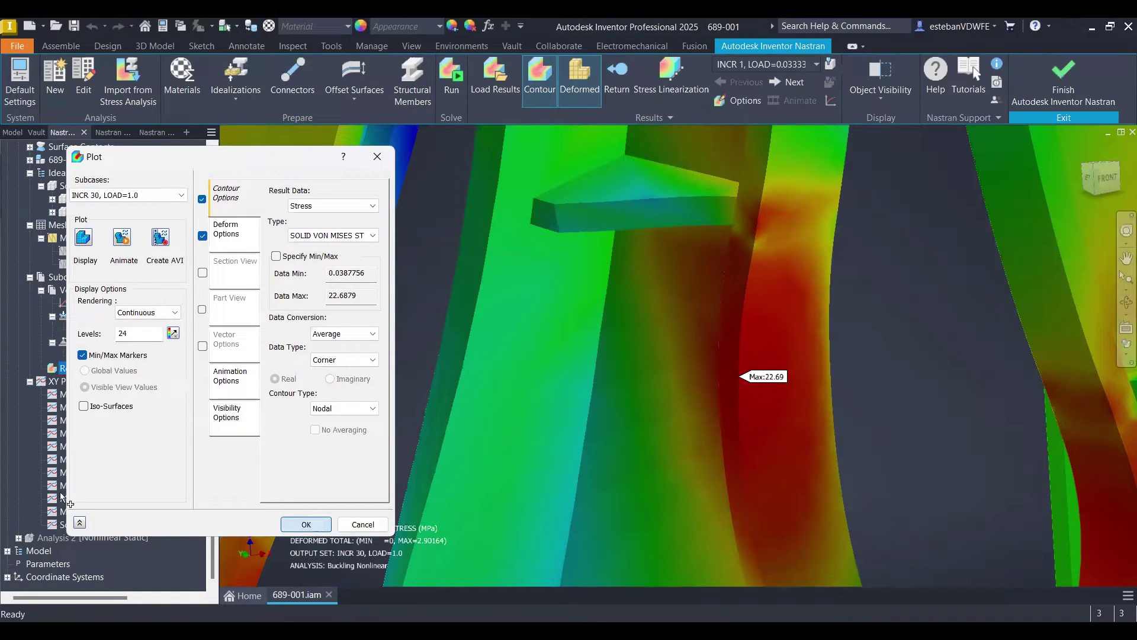
pyautogui.press('Return')
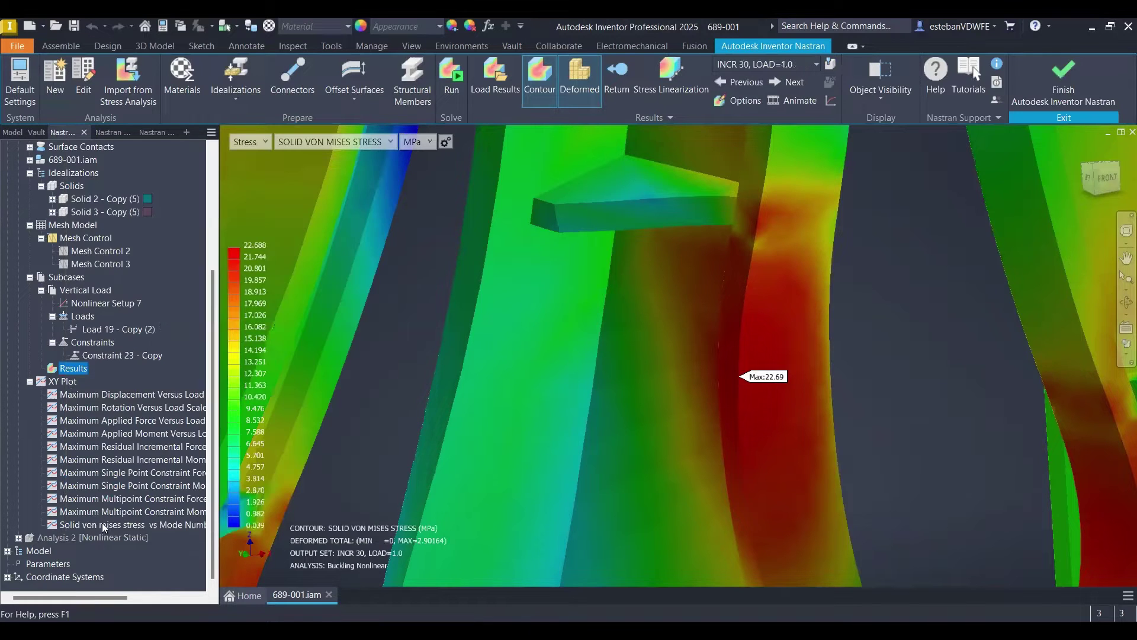
# - Create a new XY plot from the XY Plot node in the model tree
pyautogui.click(65, 384)
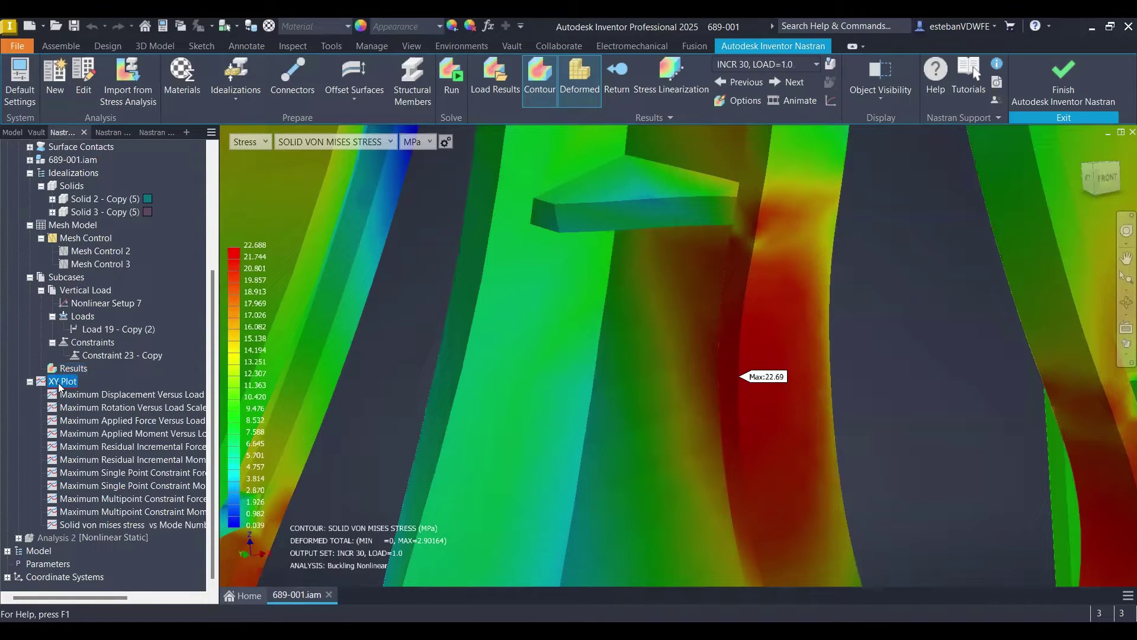
pyautogui.rightClick(60, 386)
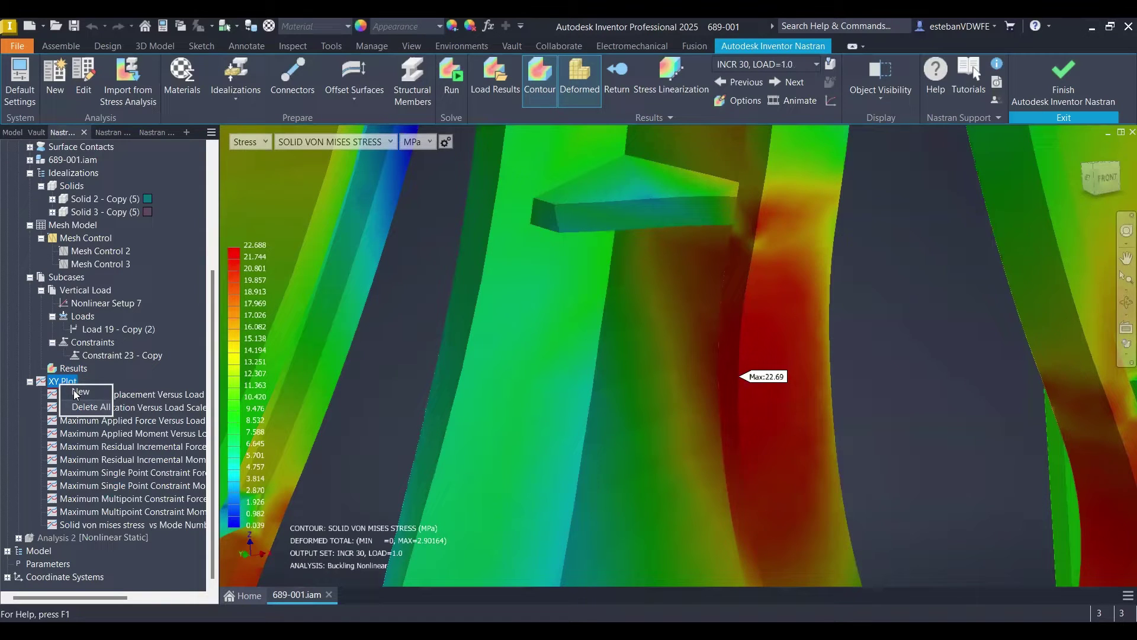
pyautogui.click(77, 392)
pyautogui.rightClick(52, 386)
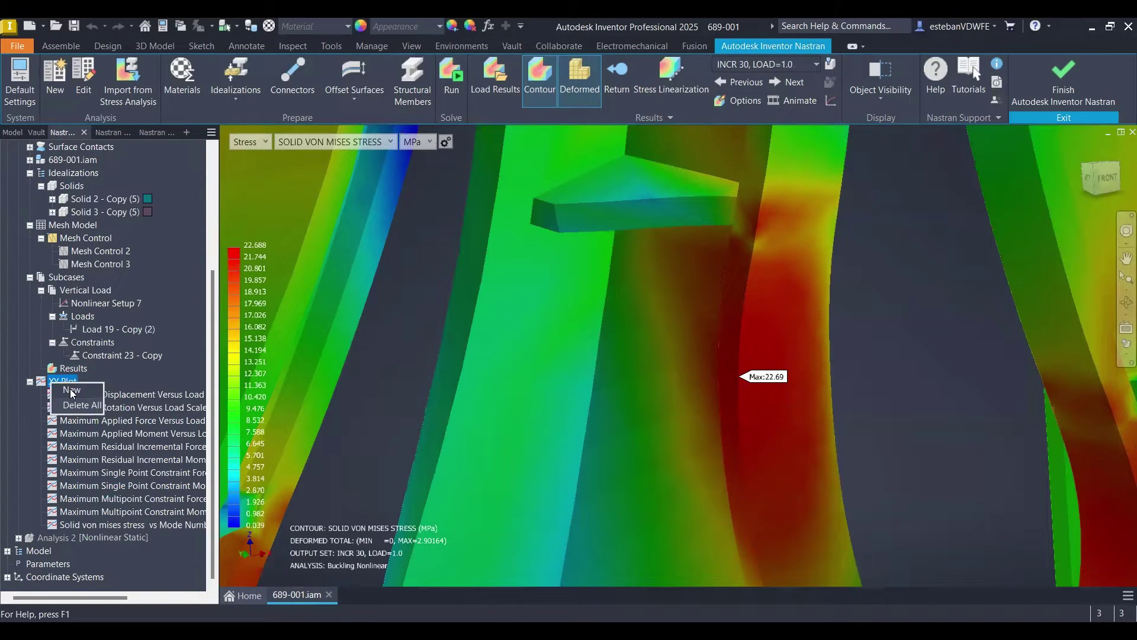
pyautogui.click(71, 391)
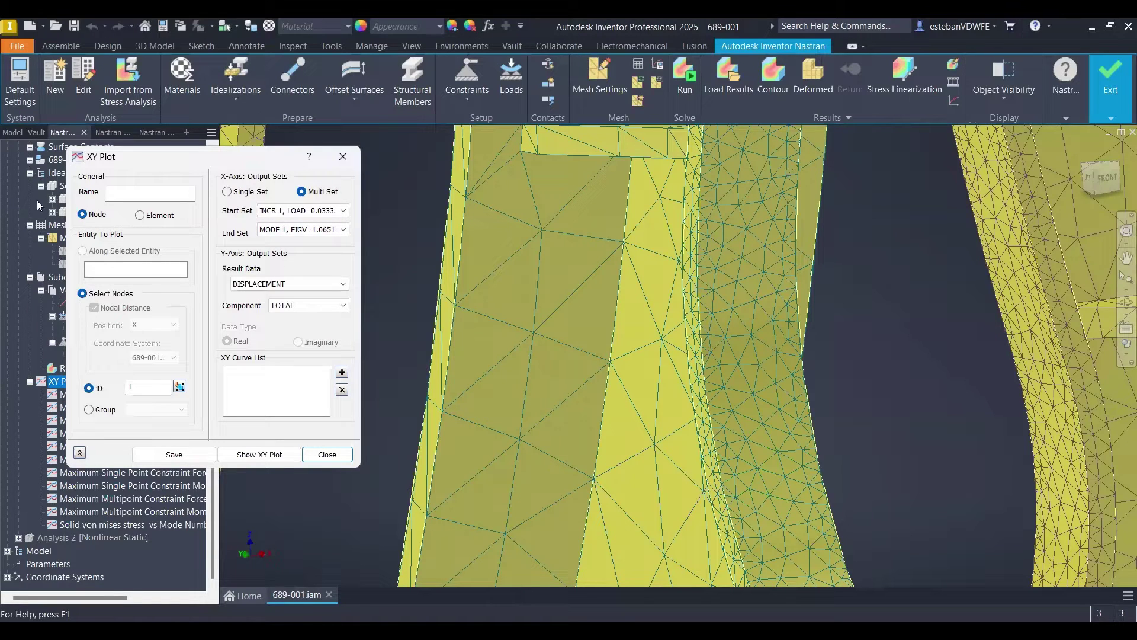
# - Review the Result Data options and switch the plot target from node to element
pyautogui.click(270, 286)
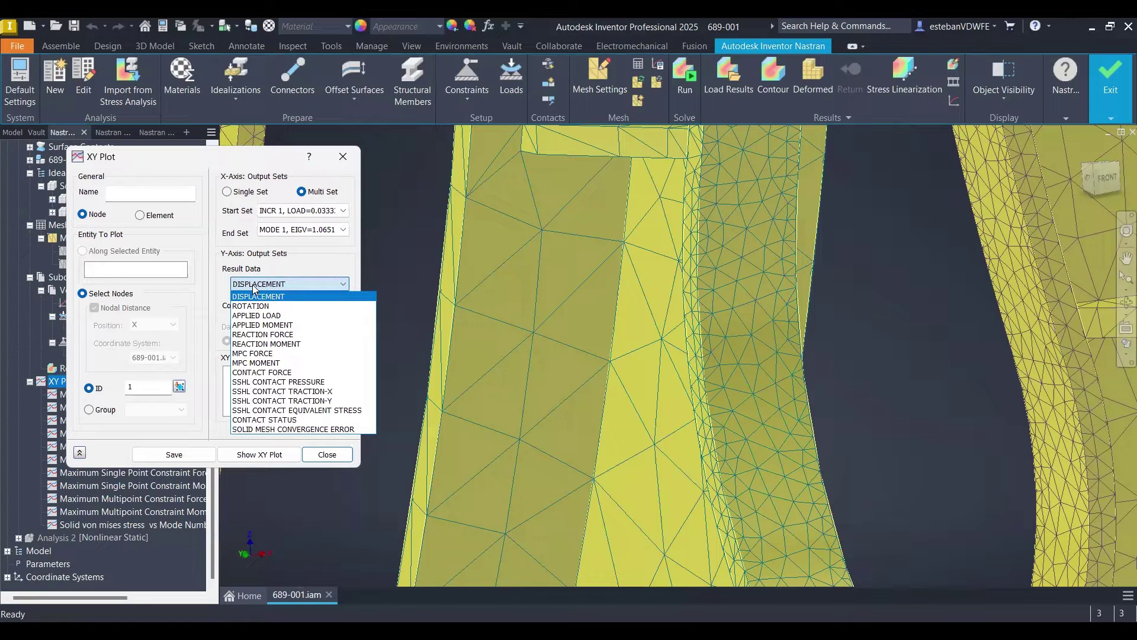
pyautogui.click(253, 285)
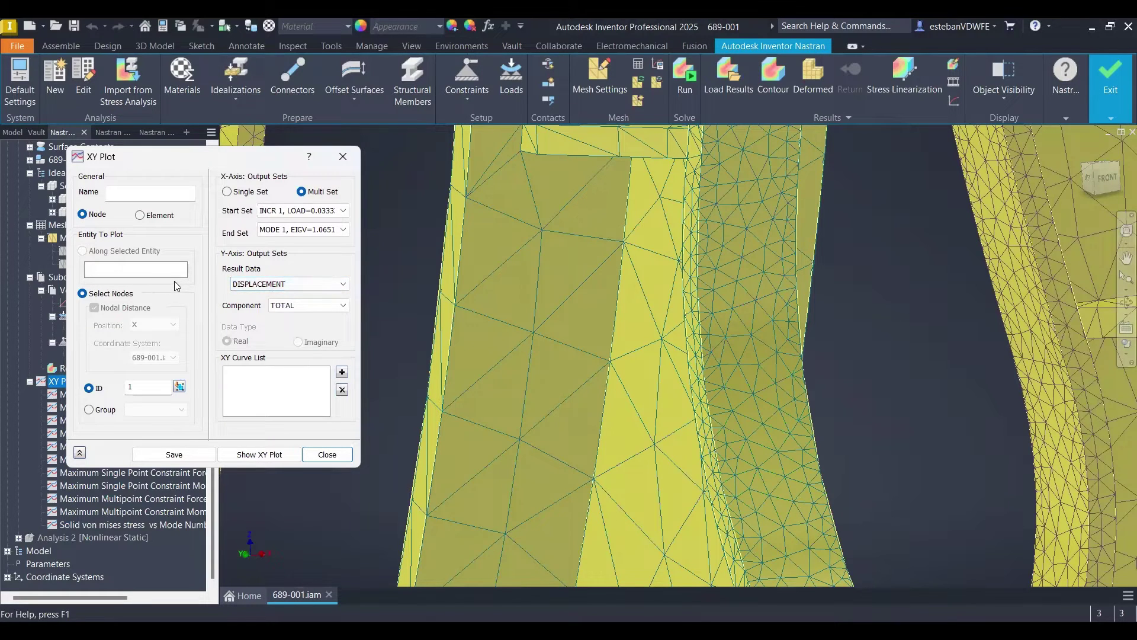
pyautogui.click(140, 215)
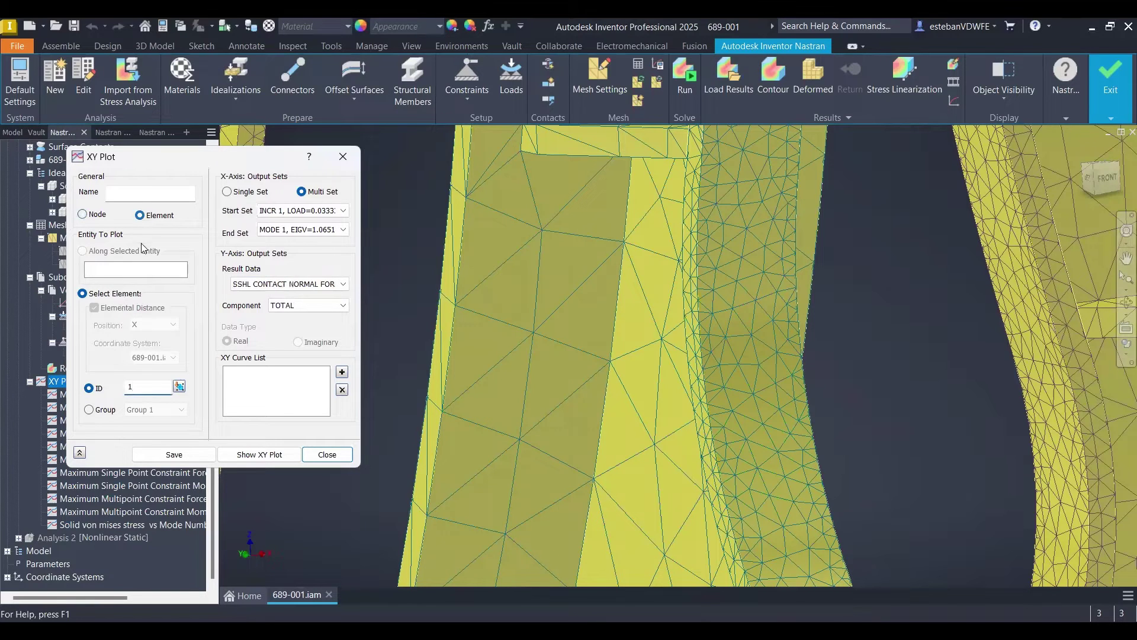
# - Clear the default ID 1 and pick element 43964 on the mesh near the inner bend
pyautogui.doubleClick(139, 388)
pyautogui.press('BackSpace')
pyautogui.click(178, 386)
pyautogui.click(715, 331)
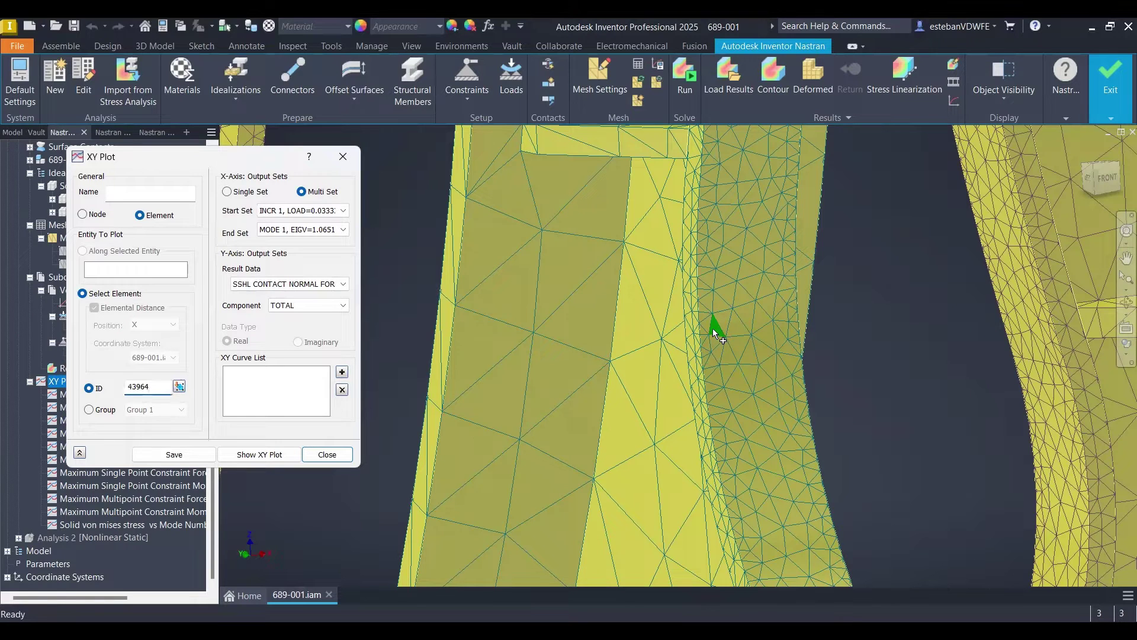
pyautogui.moveTo(149, 387); pyautogui.dragTo(131, 386)
pyautogui.click(155, 387)
# - Set the output set range to run from INCR 1 to INCR 30
pyautogui.click(307, 212)
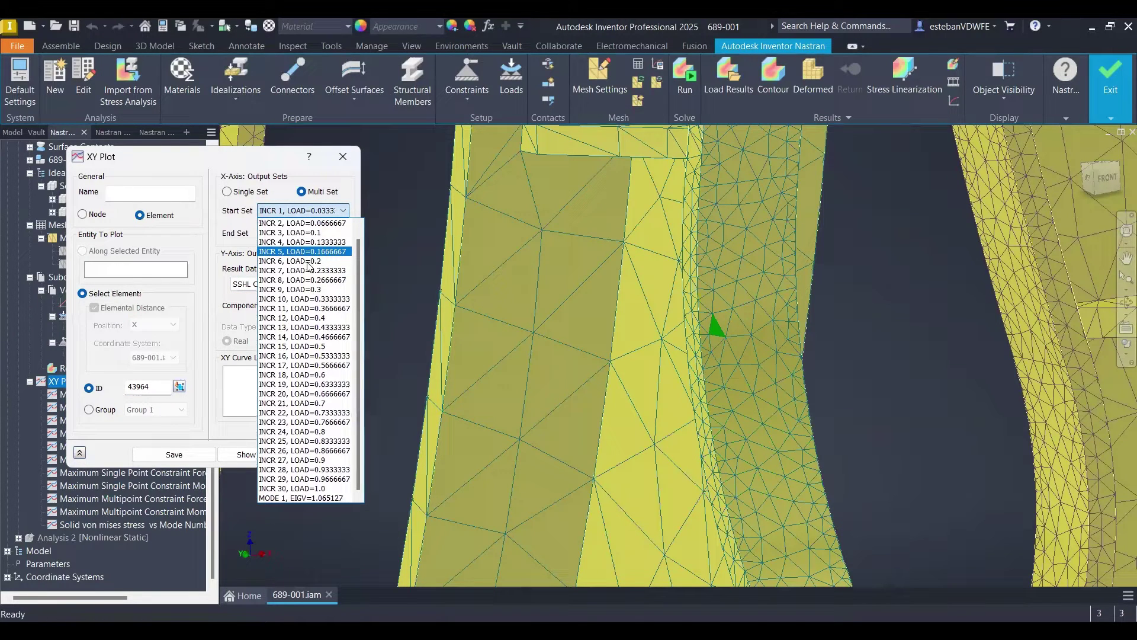
pyautogui.scroll(1, 305, 255)
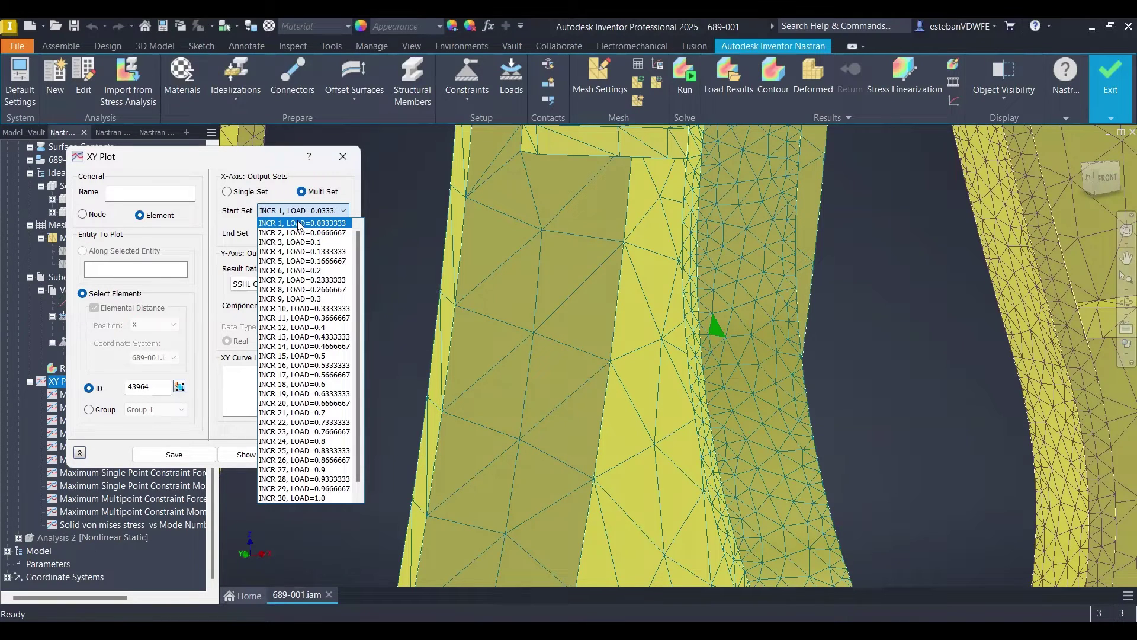
pyautogui.click(299, 223)
pyautogui.click(301, 230)
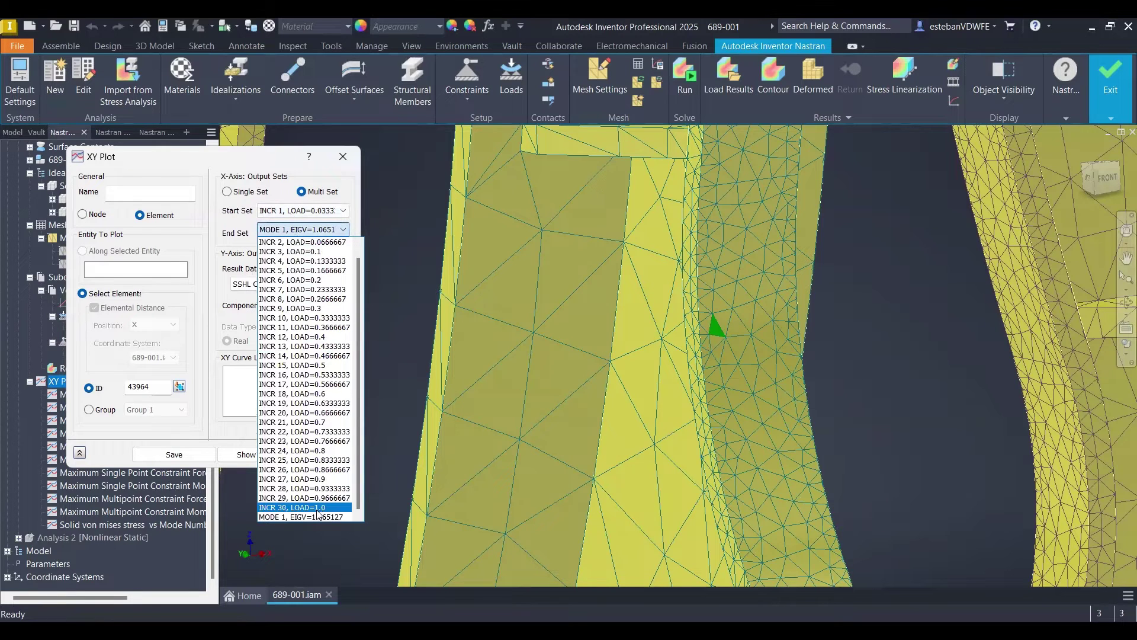
pyautogui.click(281, 507)
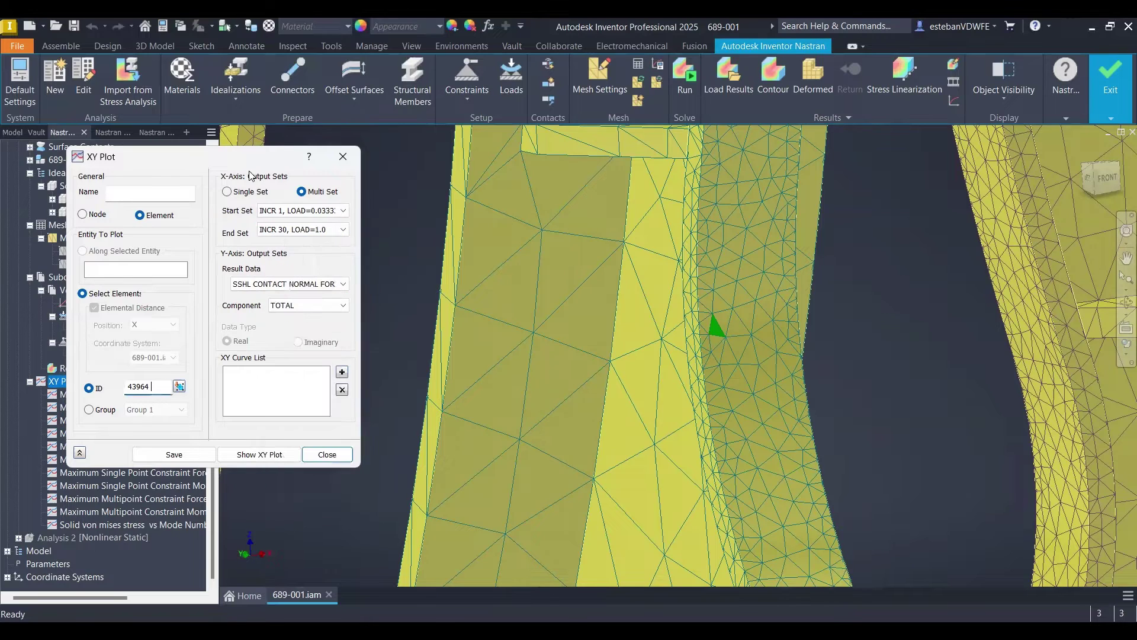
pyautogui.click(301, 230)
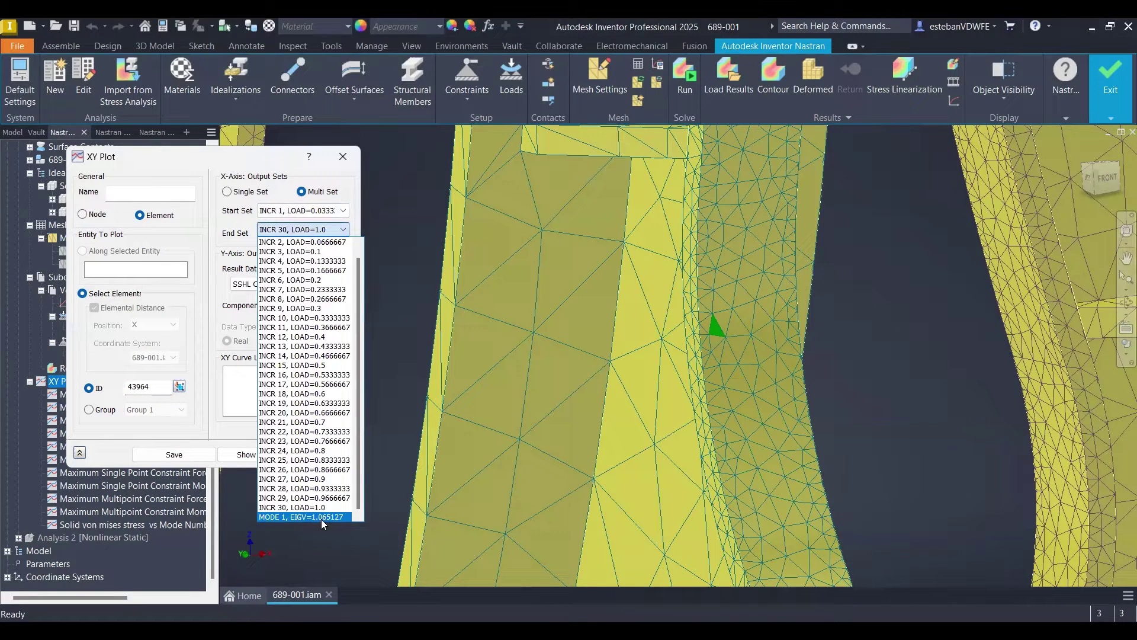
pyautogui.click(294, 230)
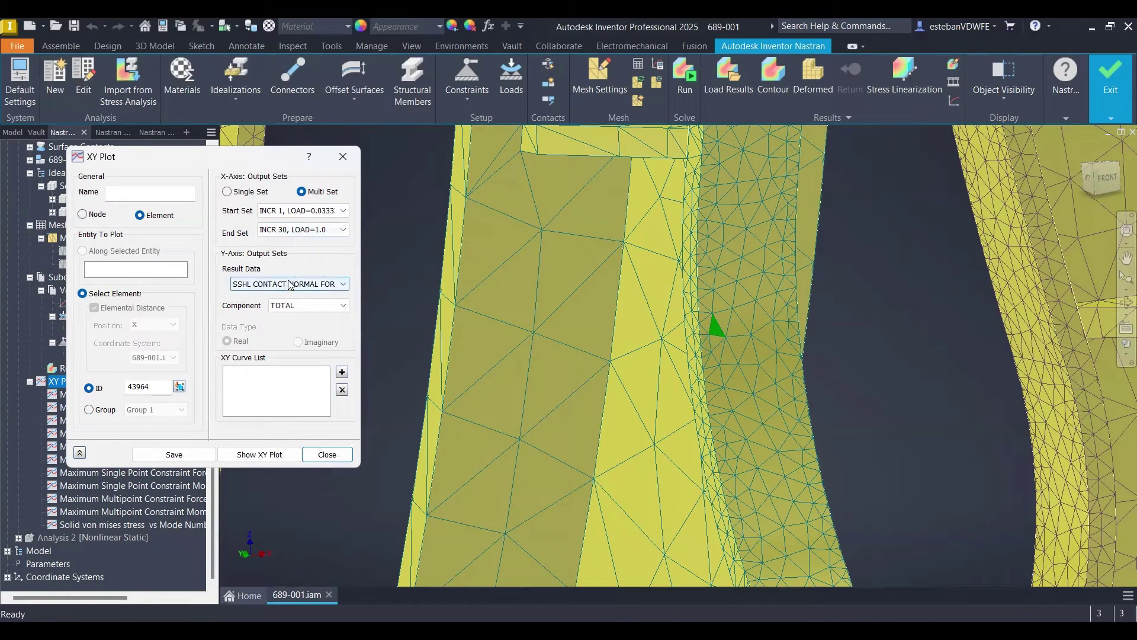
# - Choose SOLID VON MISES STRESS as the plotted Y-axis result data
pyautogui.click(290, 285)
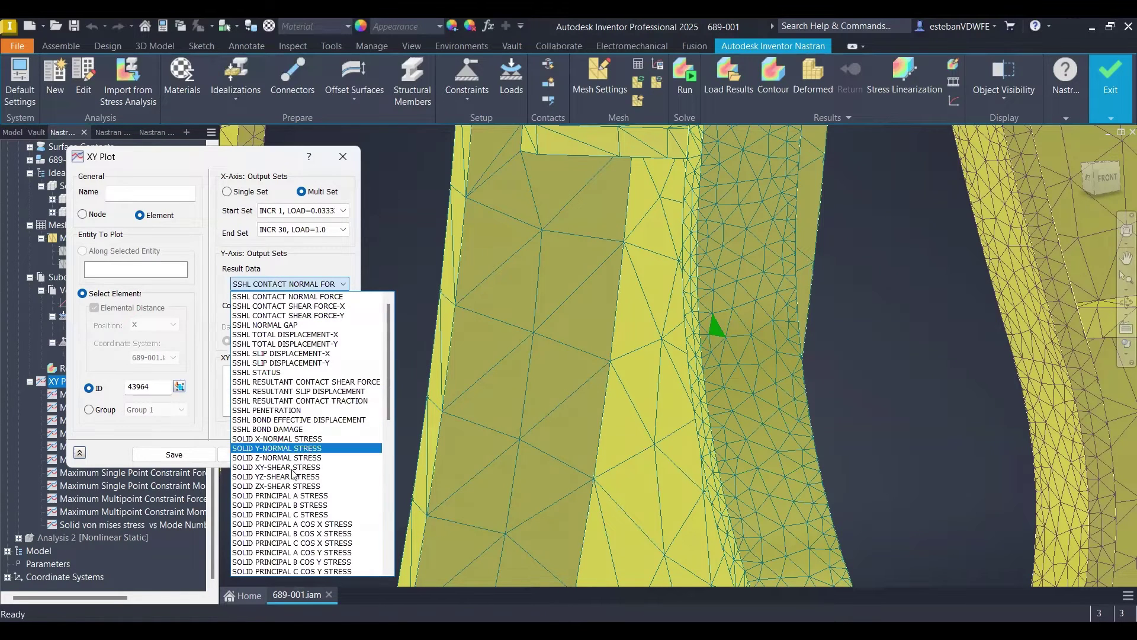
pyautogui.scroll(-2, 300, 482)
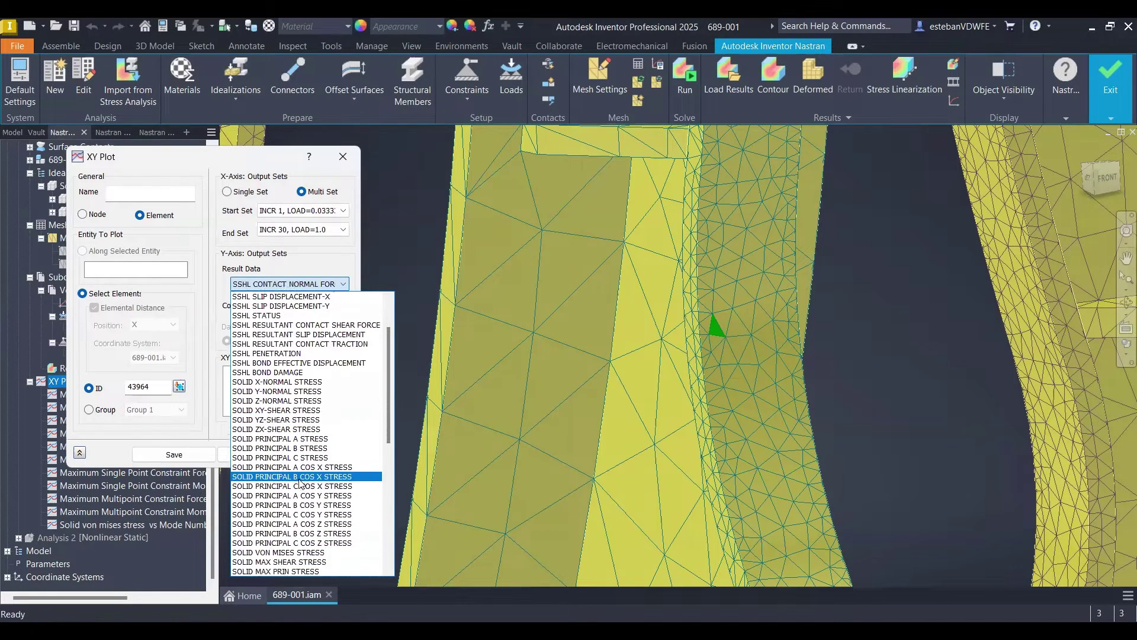
pyautogui.scroll(-2, 300, 482)
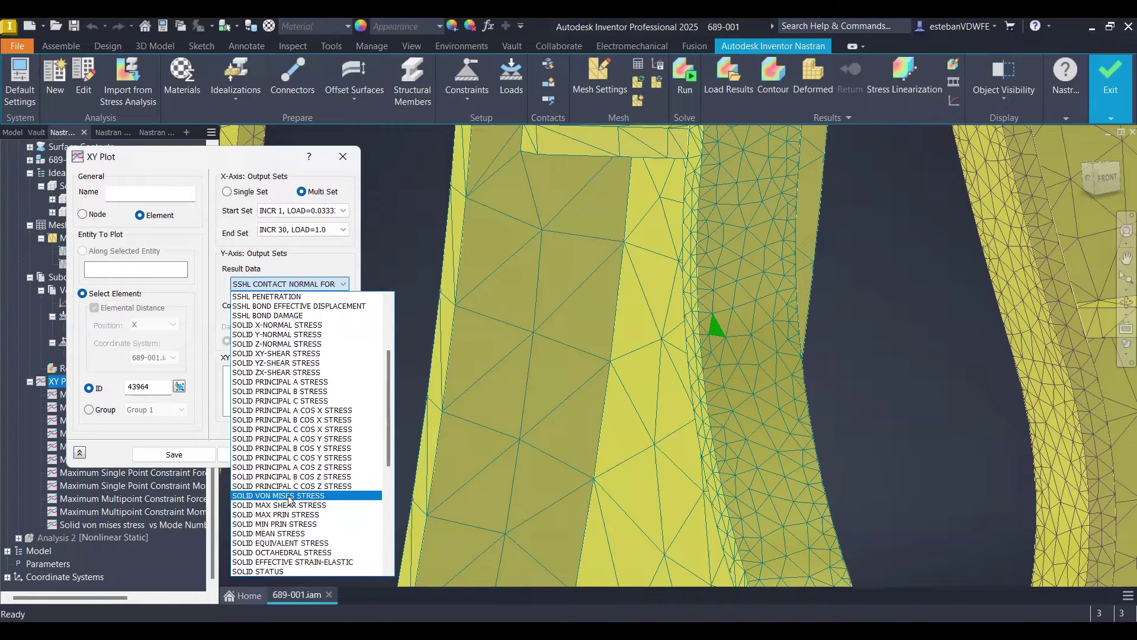
pyautogui.click(290, 496)
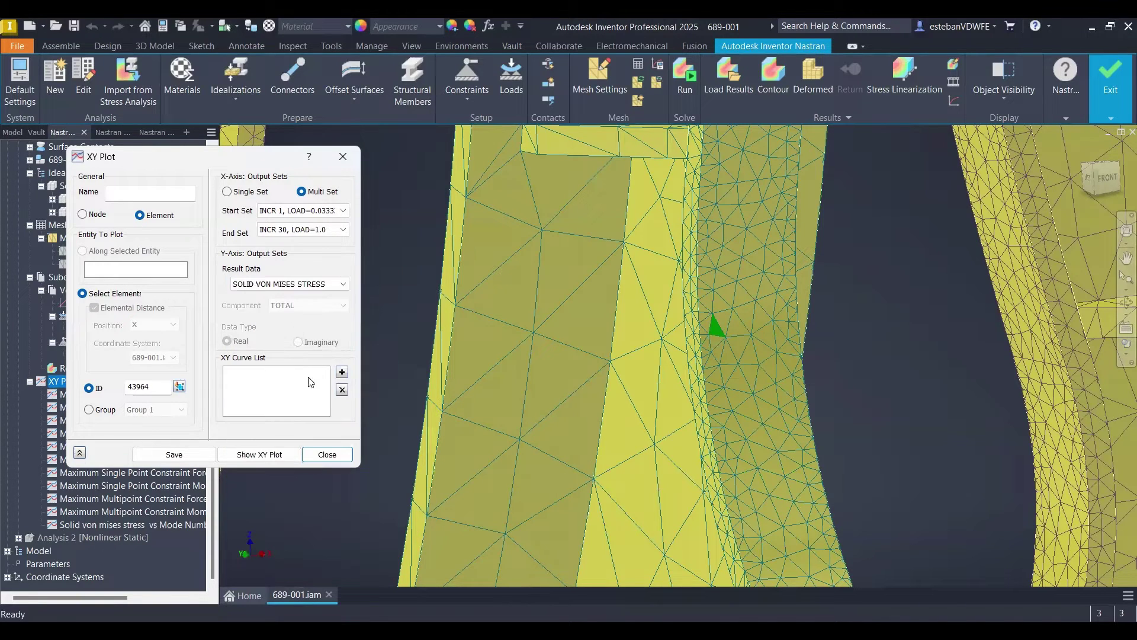
# - Show the element 43964 stress graph, read values like 20.23 at 0.8333, and copy its data
pyautogui.click(251, 459)
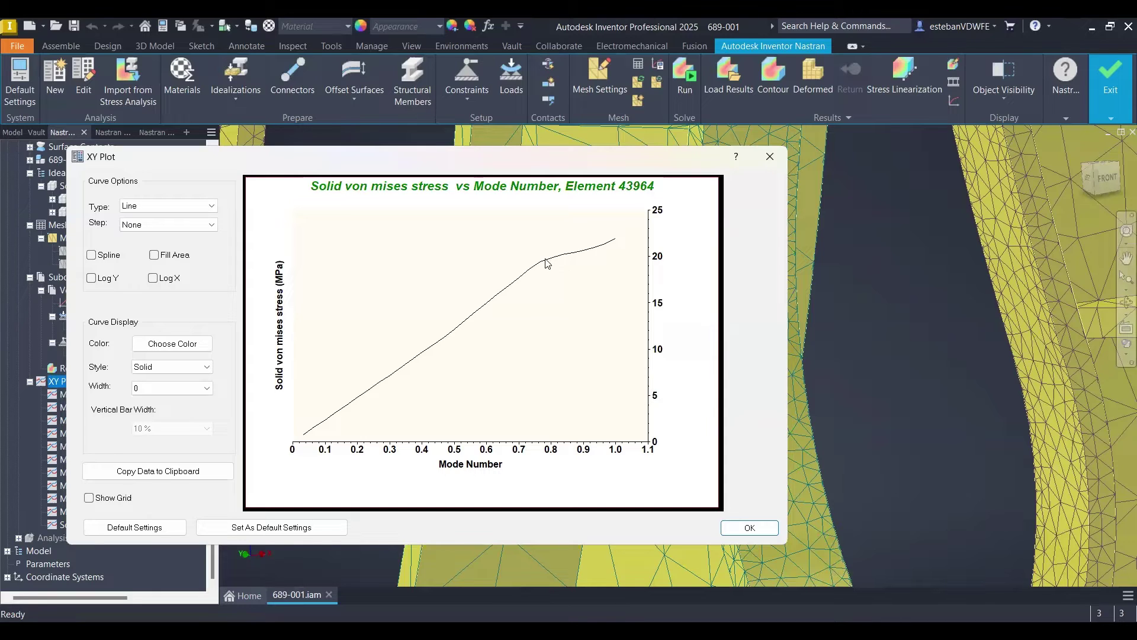
pyautogui.moveTo(543, 267)
pyautogui.click(147, 477)
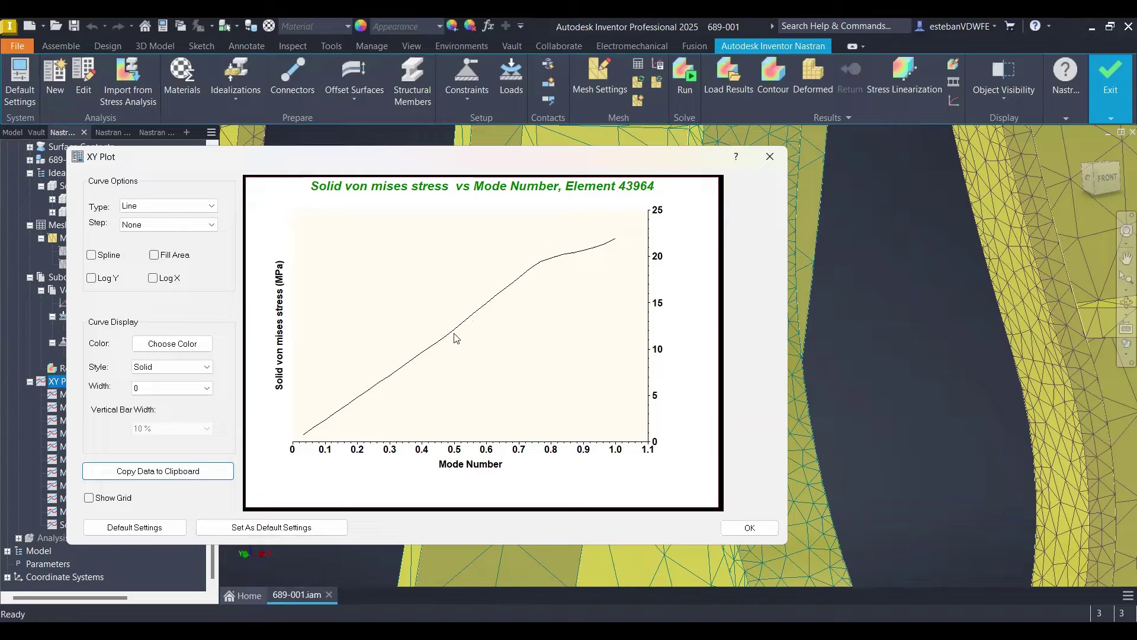
pyautogui.moveTo(579, 258)
# - Close the graph, add the von Mises curve to the curve list, and save it as an XY plot
pyautogui.click(746, 534)
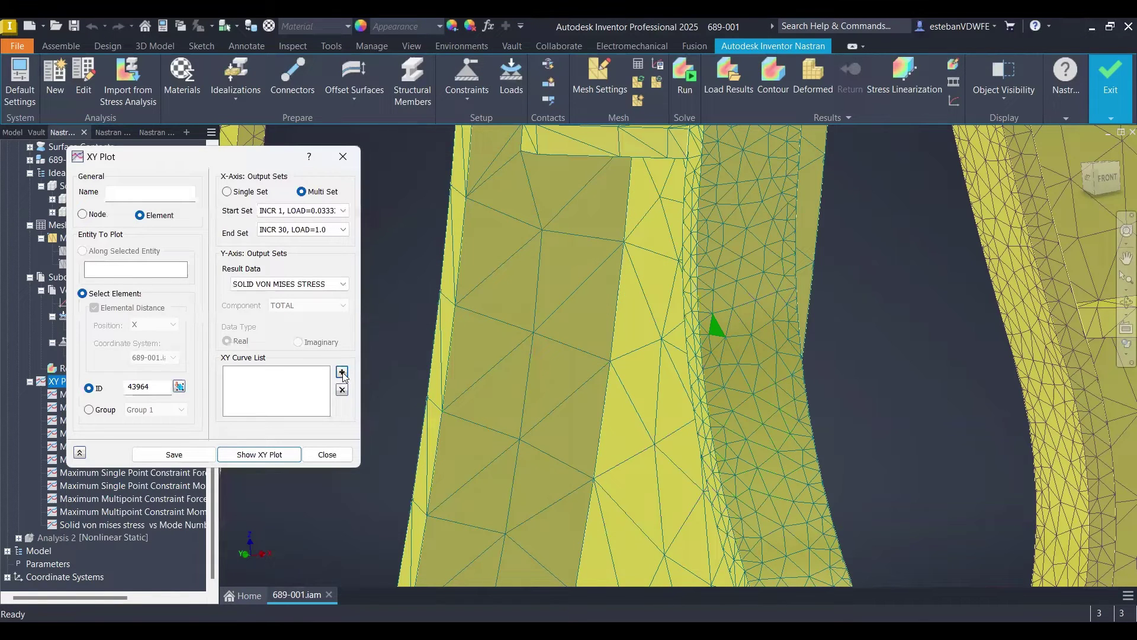
pyautogui.click(342, 373)
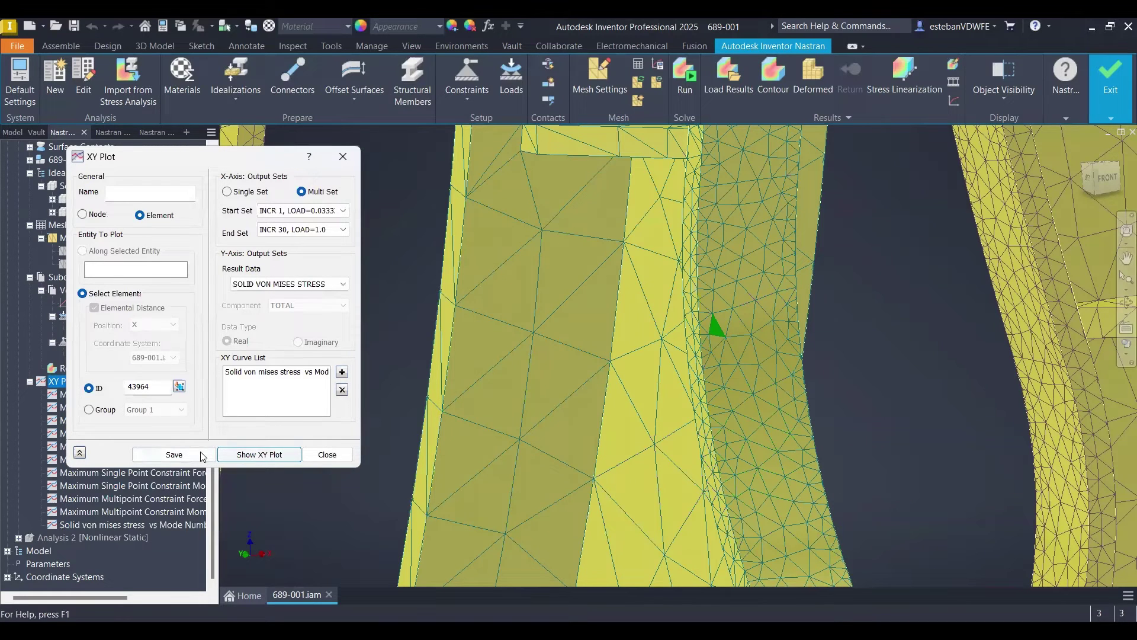
pyautogui.click(275, 372)
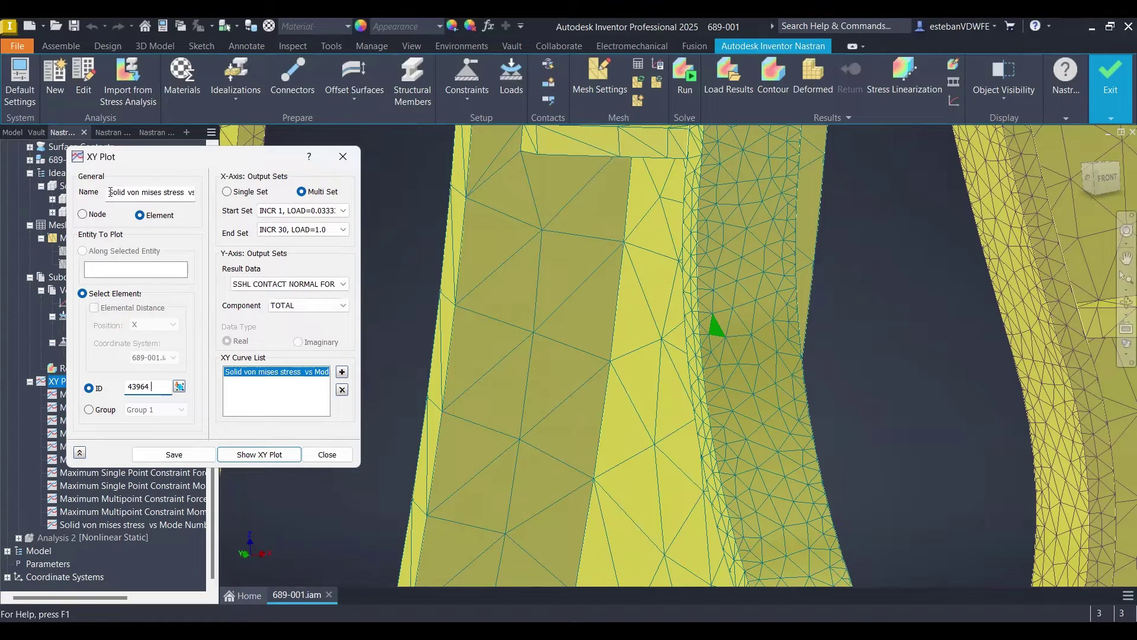
pyautogui.click(186, 457)
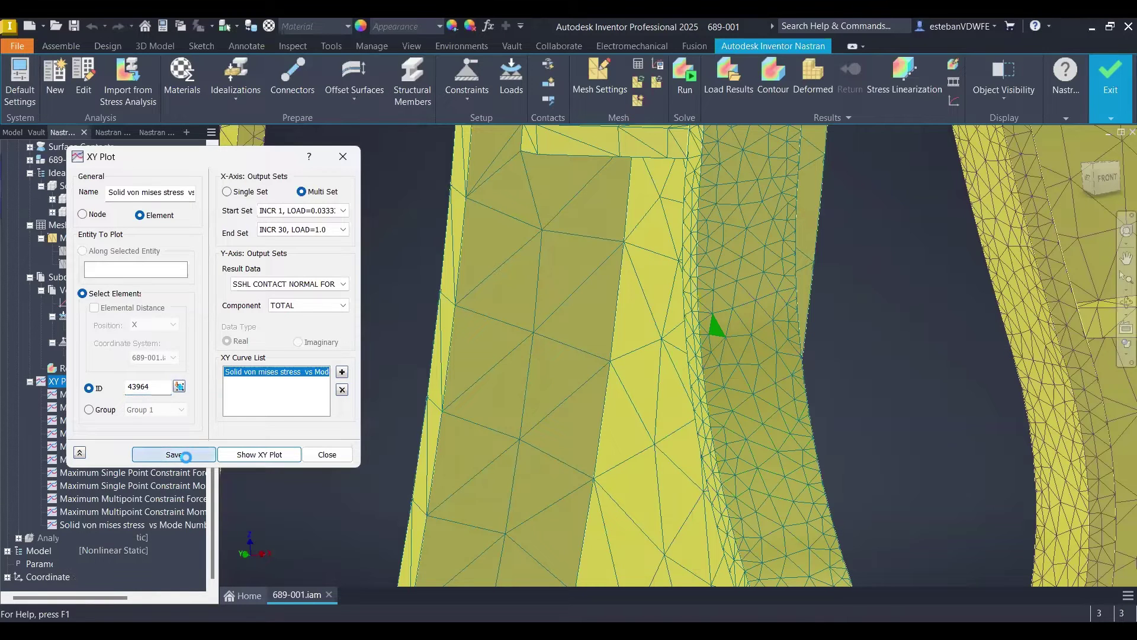
# - Dismiss the save confirmation and pick other mesh elements, comma-separated, ending on element 68949
pyautogui.click(179, 387)
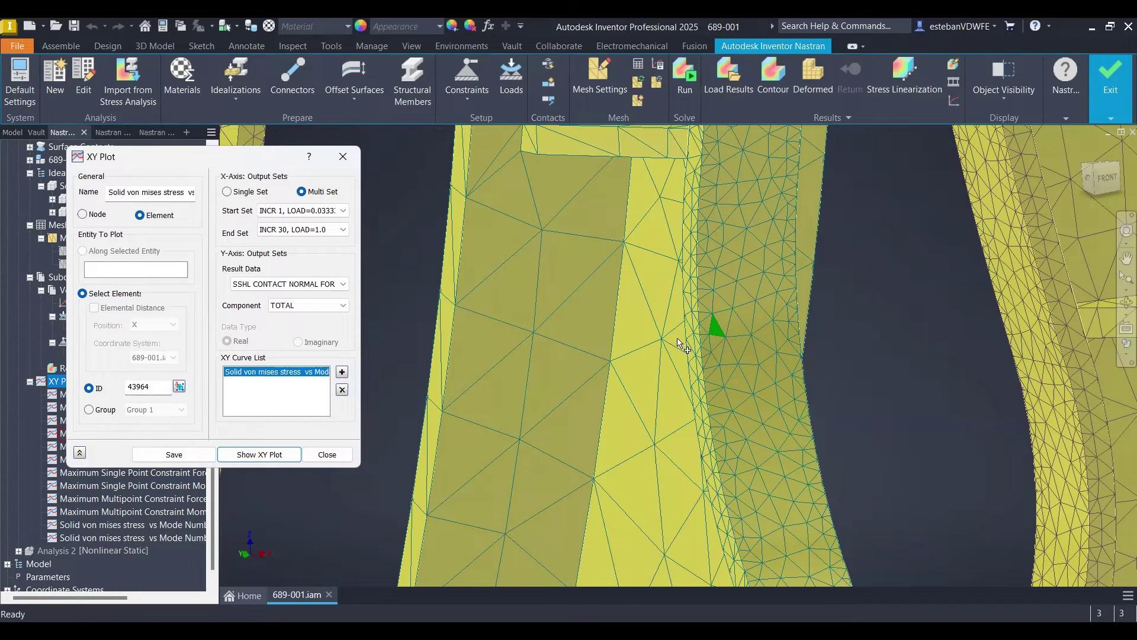
pyautogui.click(762, 295)
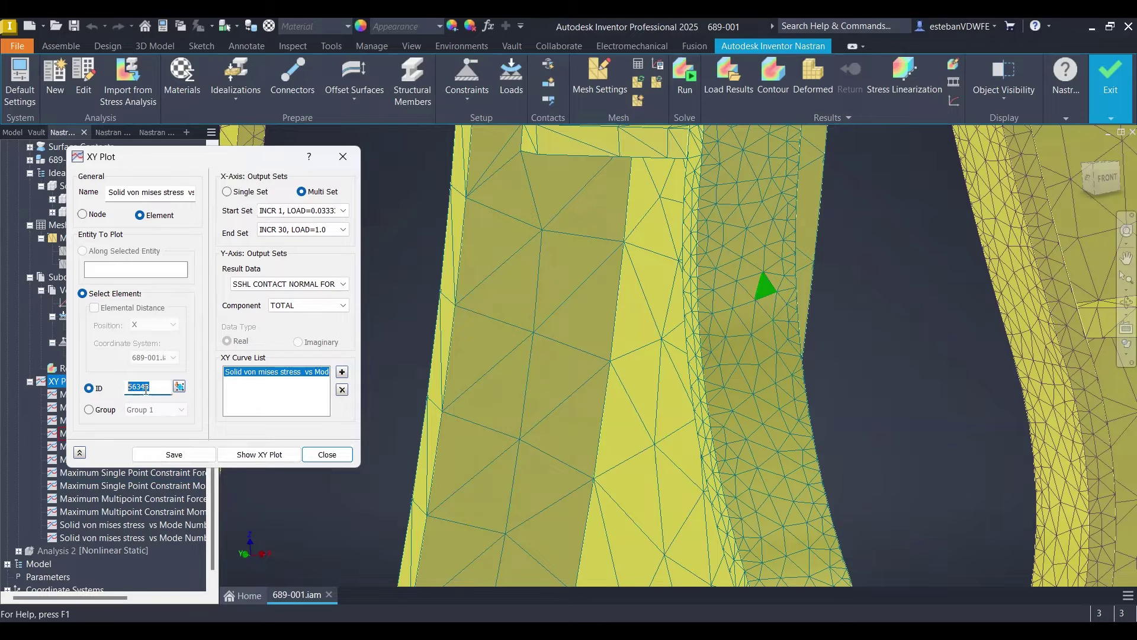
pyautogui.click(150, 388)
pyautogui.write(',')
pyautogui.click(723, 316)
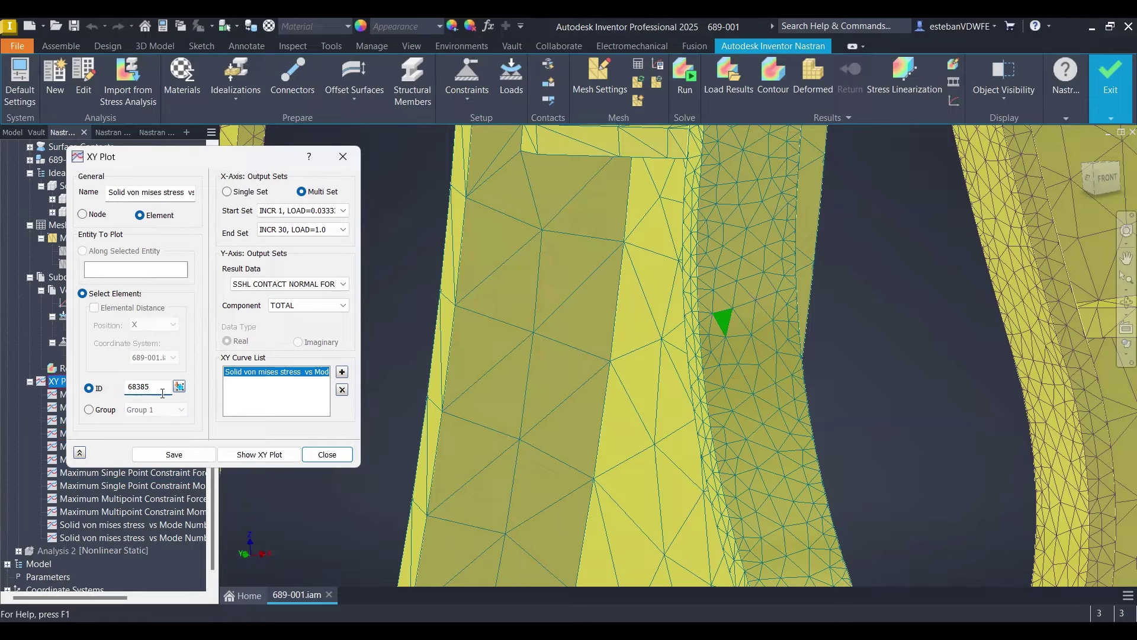
pyautogui.write(',')
pyautogui.click(180, 386)
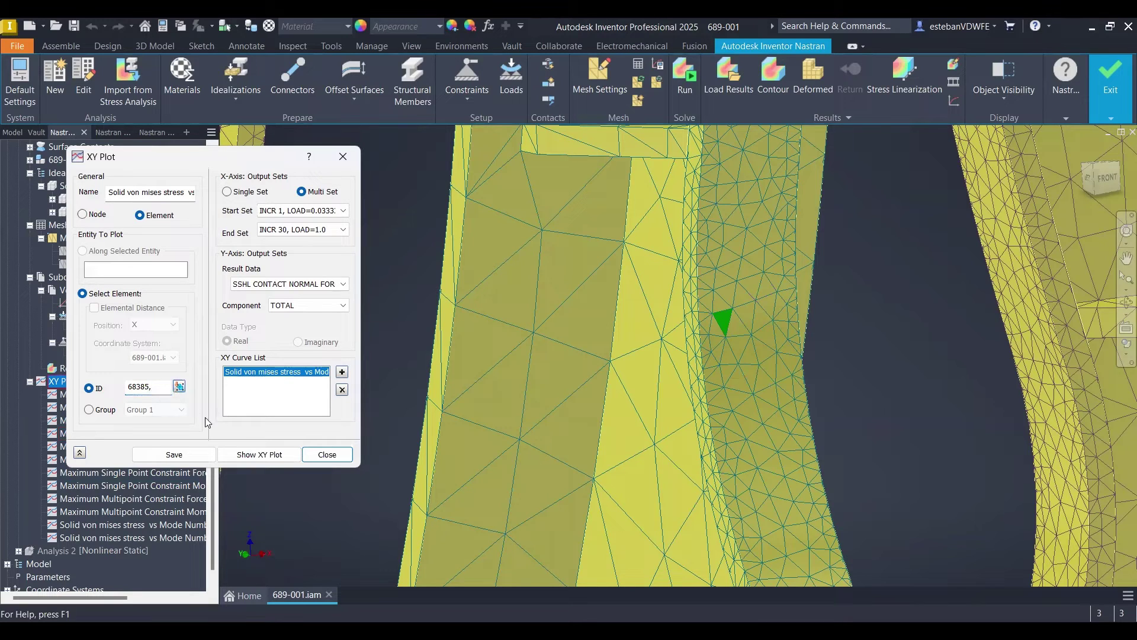
# - Switch the plot target from single element 68949 to element Group 2
pyautogui.click(760, 345)
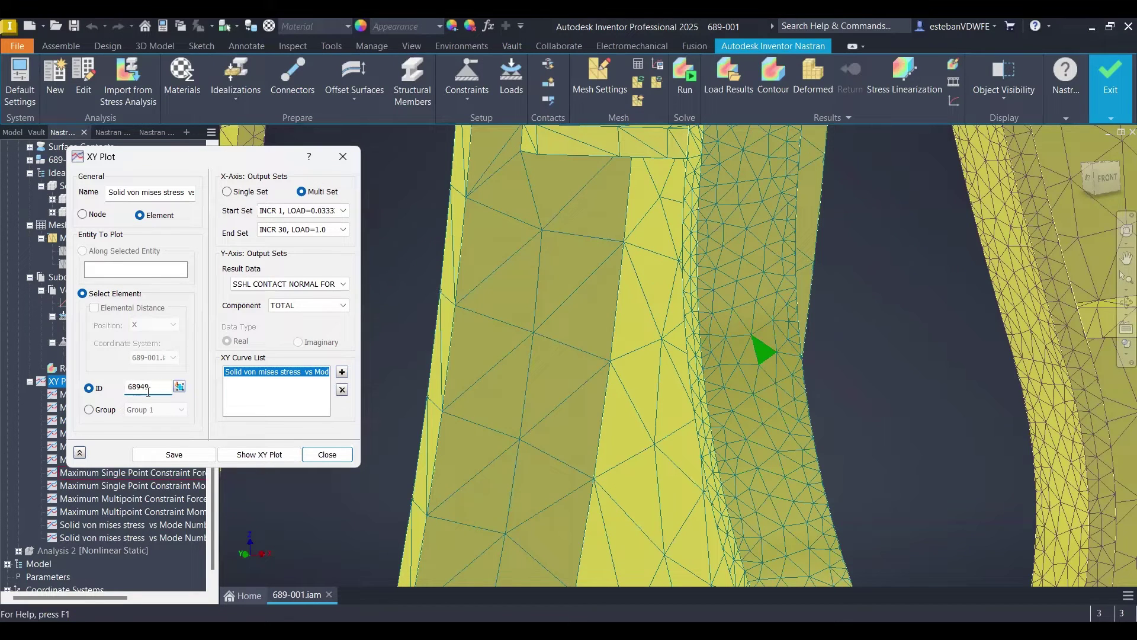
pyautogui.click(163, 394)
pyautogui.doubleClick(153, 391)
pyautogui.click(89, 409)
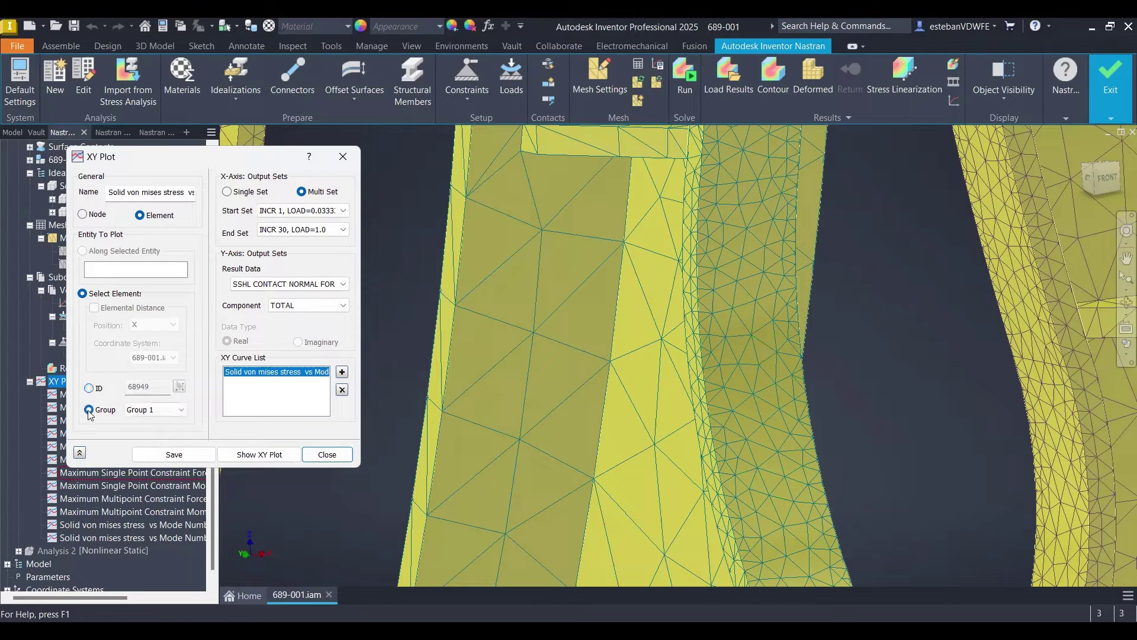
pyautogui.click(149, 416)
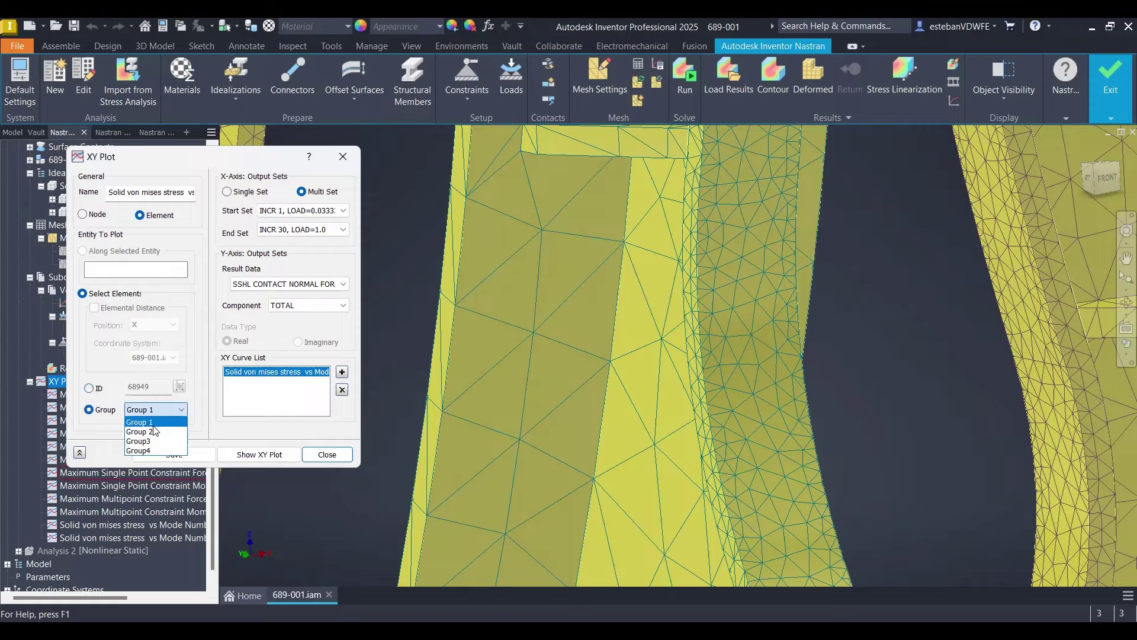
pyautogui.click(157, 433)
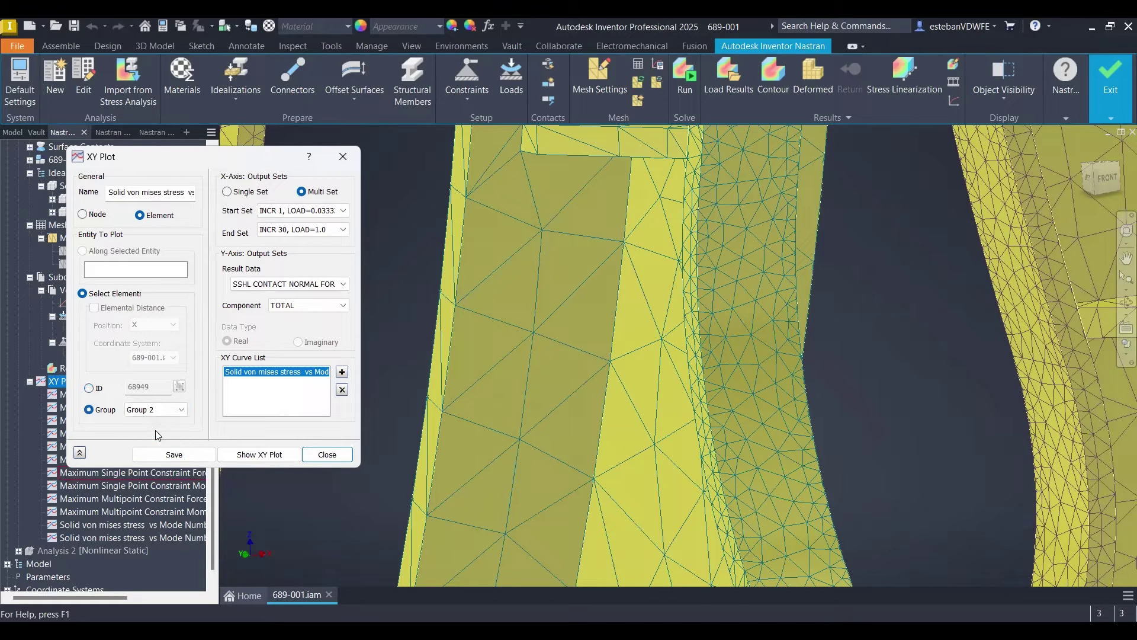
# - Preview the Group 2 graph, then set Result Data to SOLID VON MISES STRESS
pyautogui.click(258, 455)
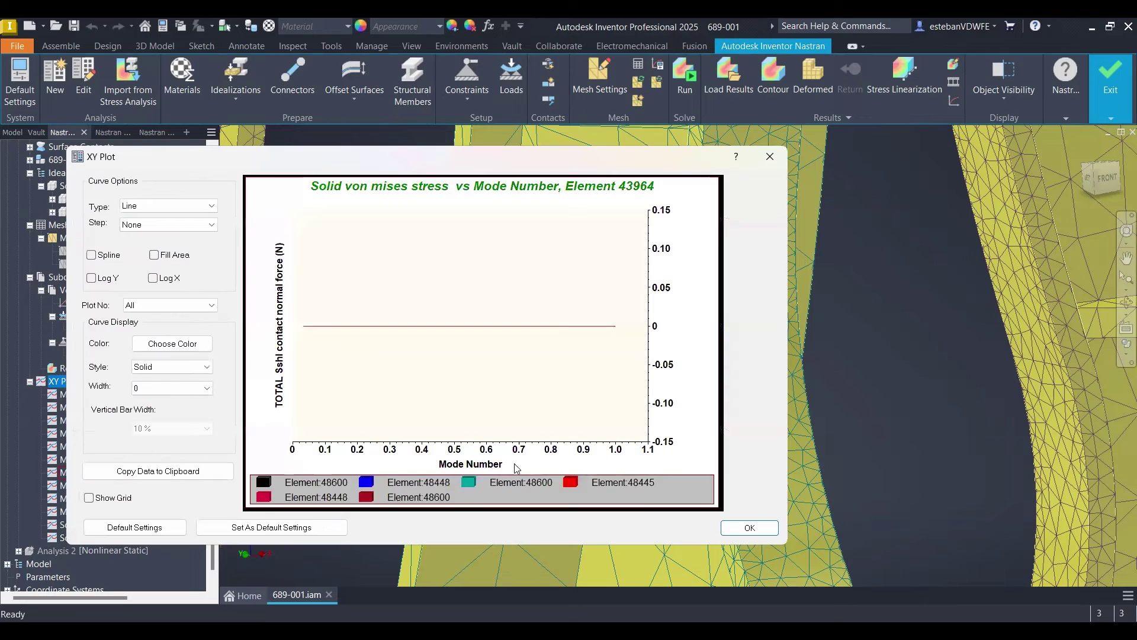
pyautogui.click(750, 527)
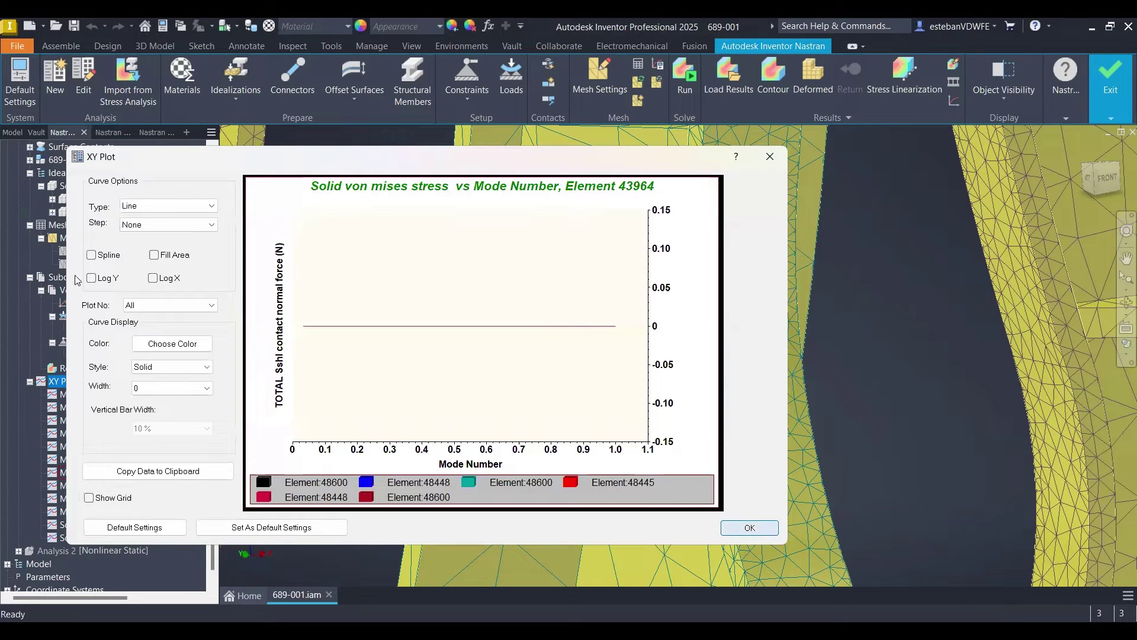
pyautogui.click(254, 287)
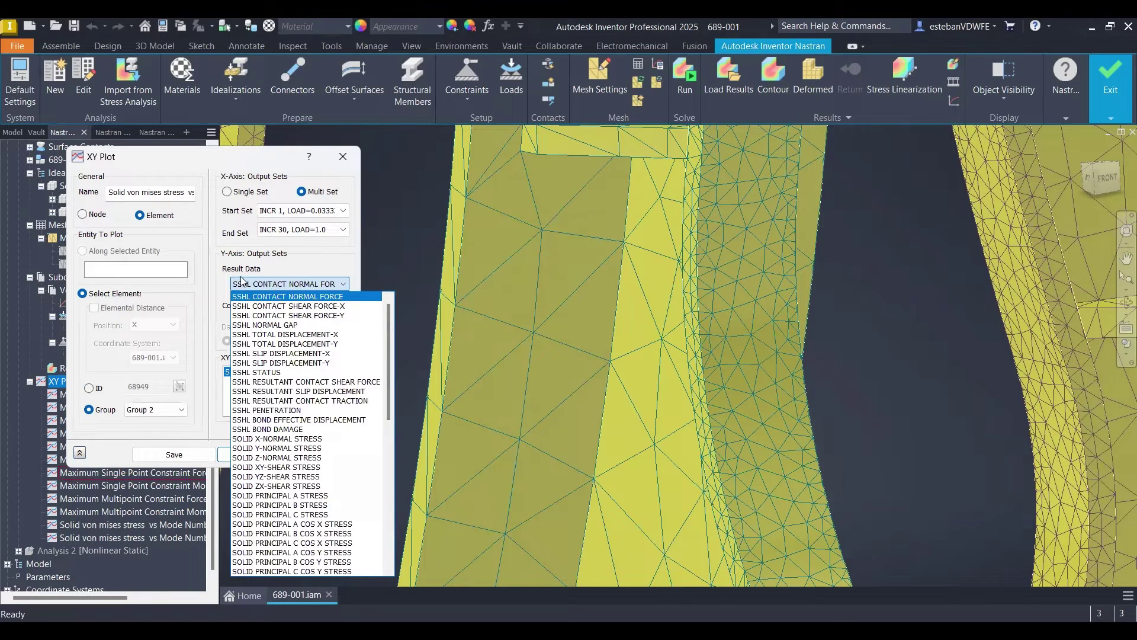
pyautogui.scroll(-5, 290, 423)
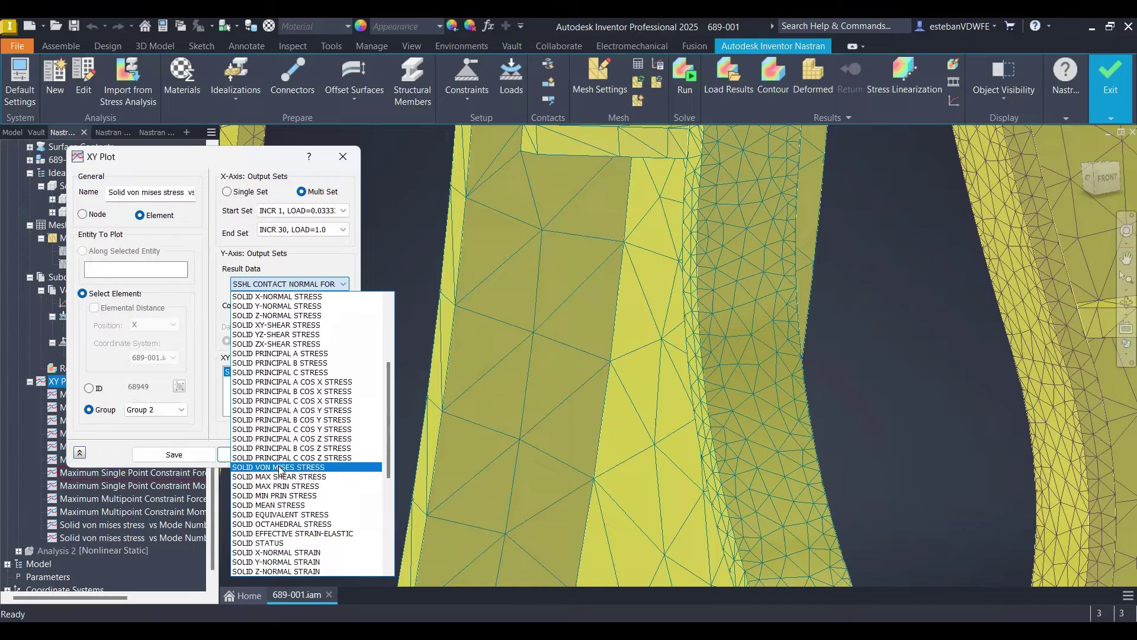
pyautogui.click(280, 468)
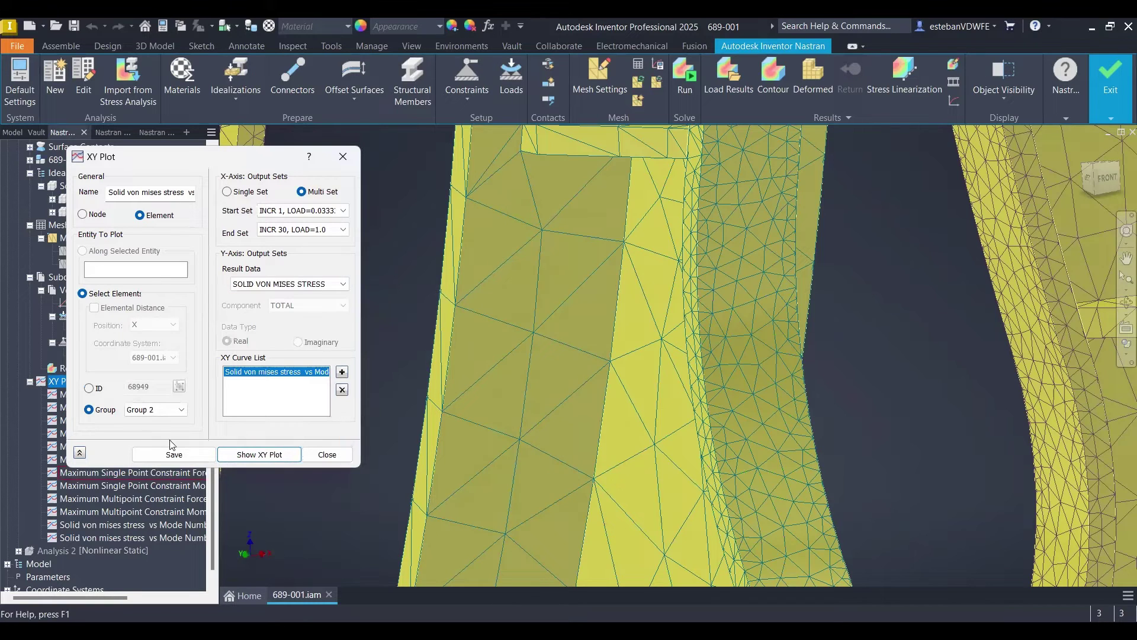
# - Graph von Mises stress for Group 2 elements 48600, 48448 and 48445, then close the graph
pyautogui.click(253, 455)
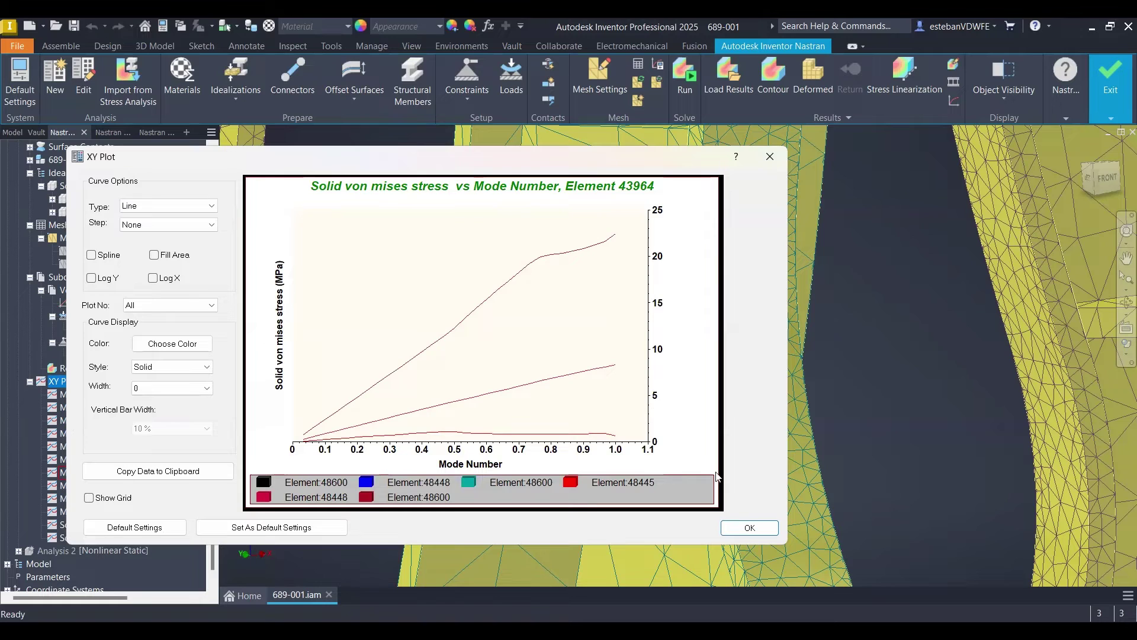
pyautogui.click(751, 528)
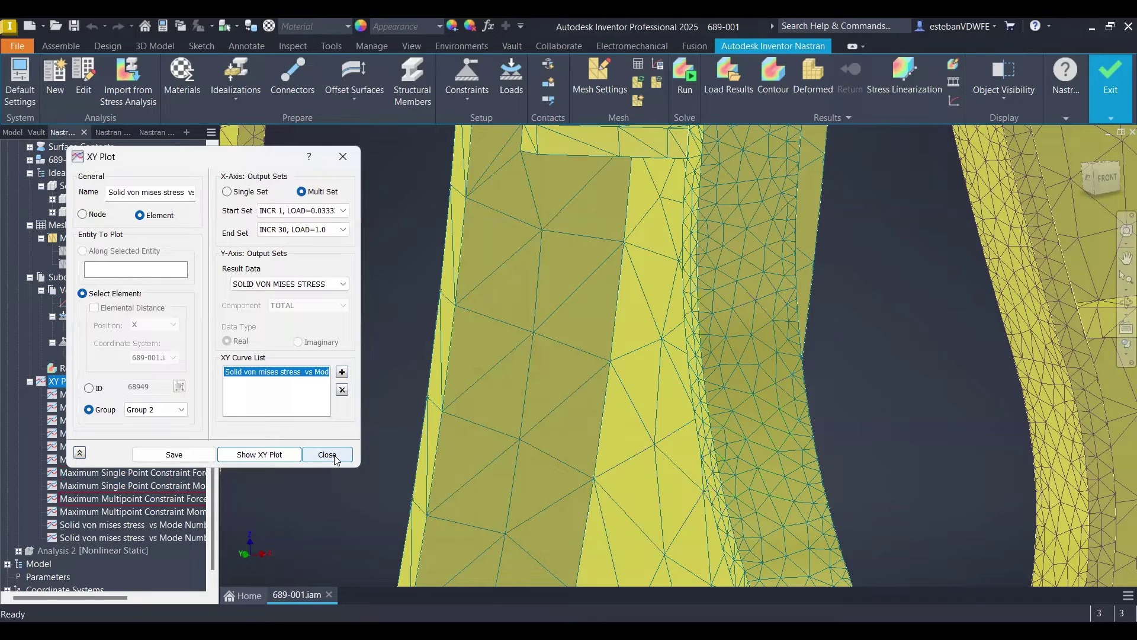
# - Close the XY plot setup and start a new Element Group, default-named Group 5, under Groups
pyautogui.click(327, 455)
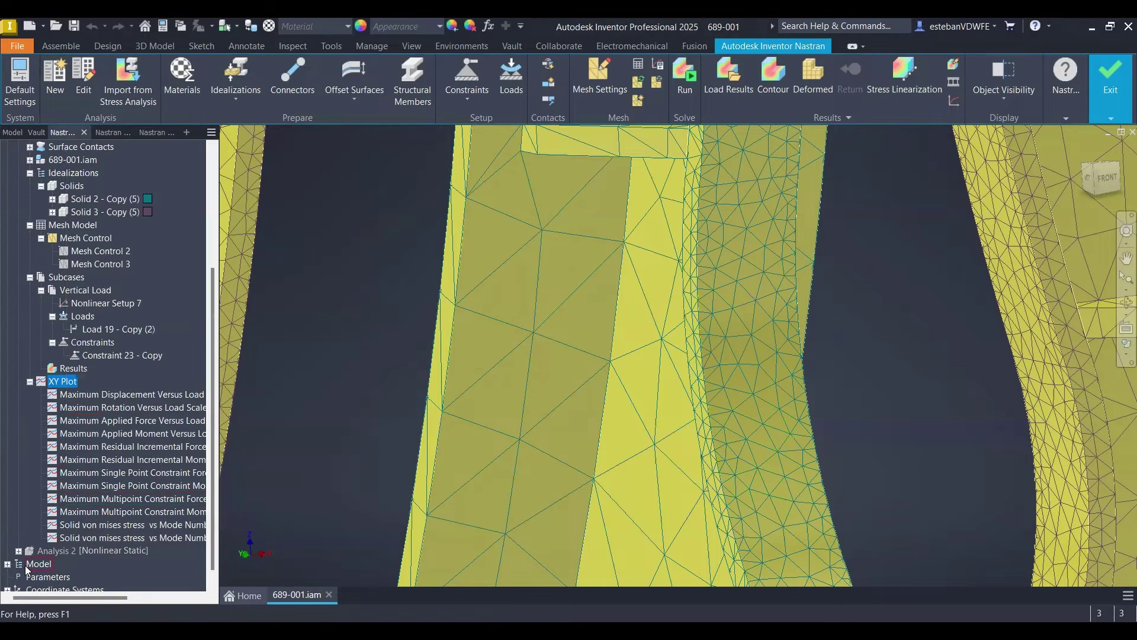
pyautogui.scroll(-1, 36, 557)
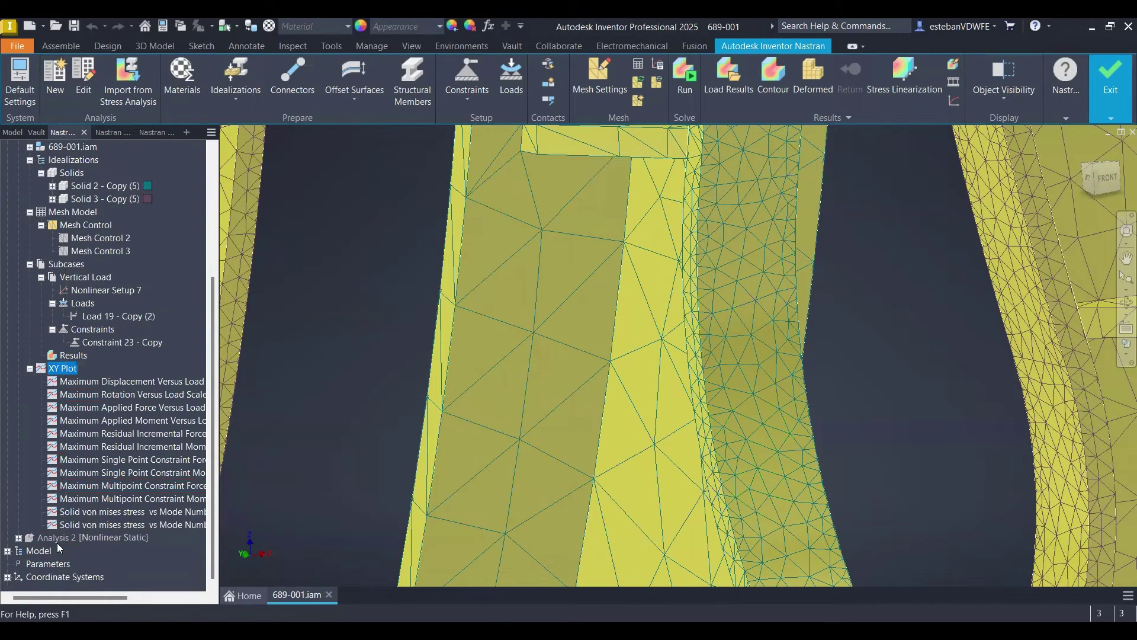
pyautogui.click(8, 550)
pyautogui.scroll(-12, 90, 520)
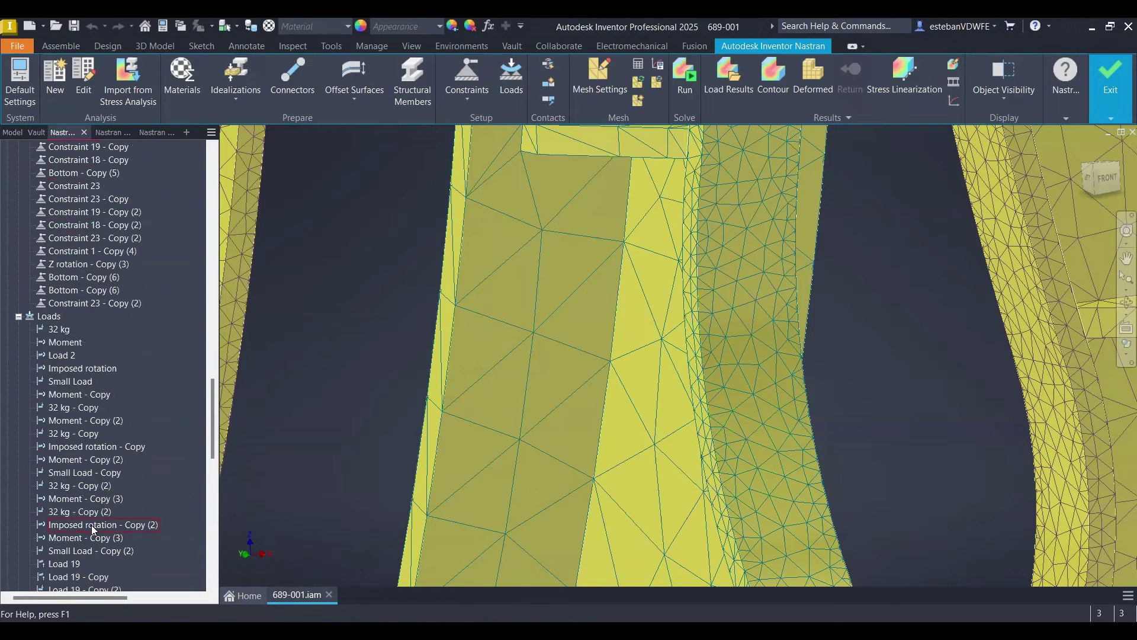
pyautogui.scroll(6, 91, 527)
pyautogui.scroll(10, 91, 529)
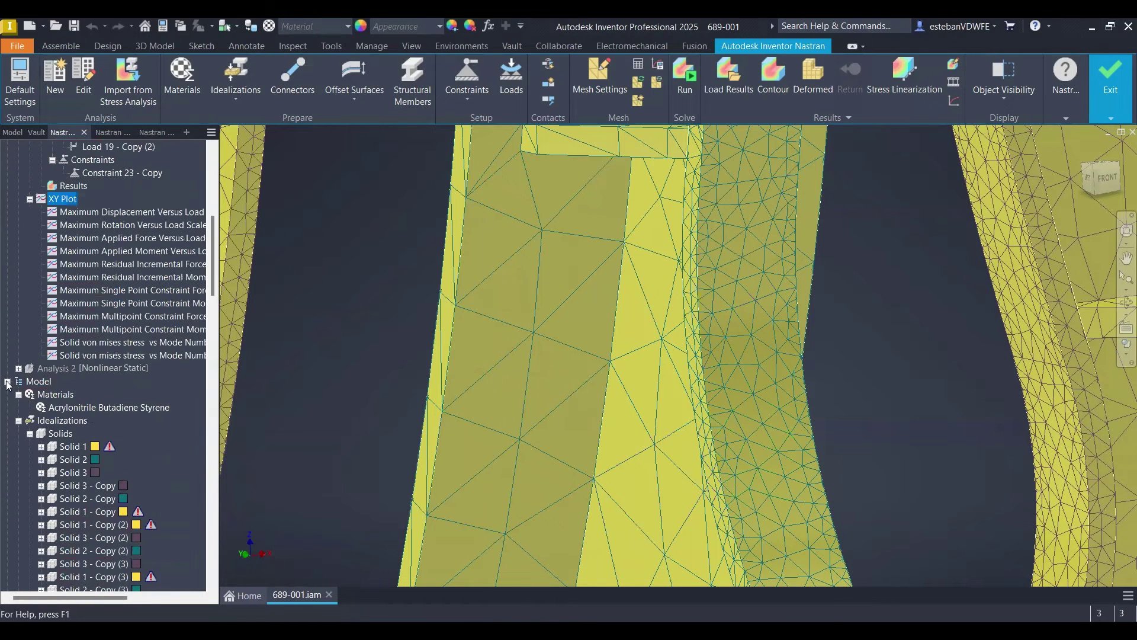
pyautogui.click(8, 381)
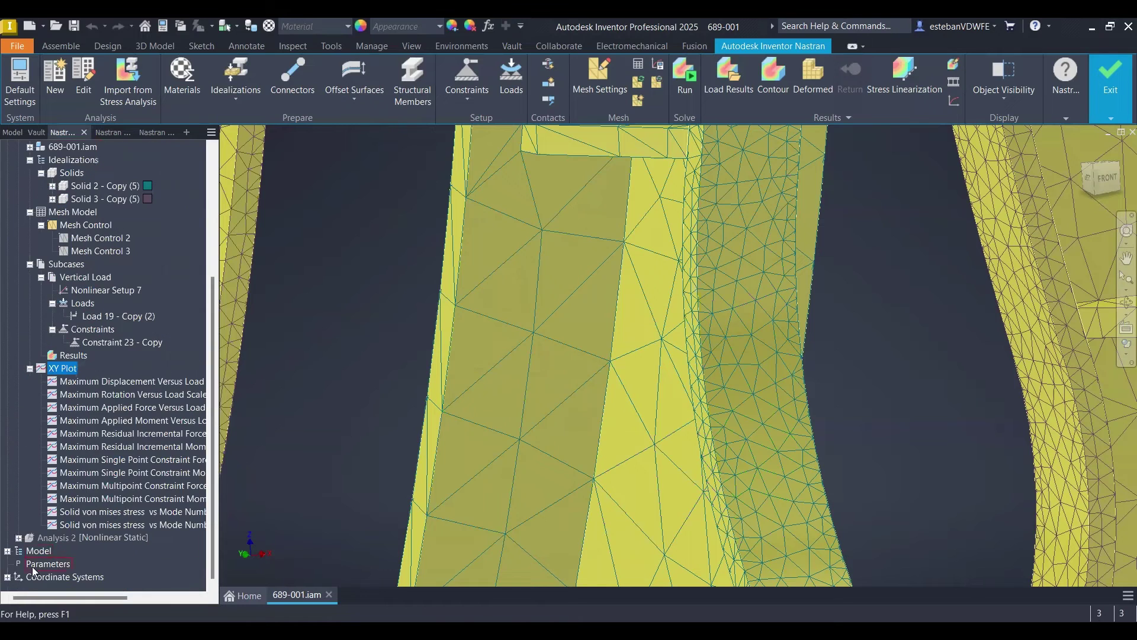
pyautogui.click(8, 551)
pyautogui.scroll(-10, 75, 511)
pyautogui.scroll(-15, 71, 520)
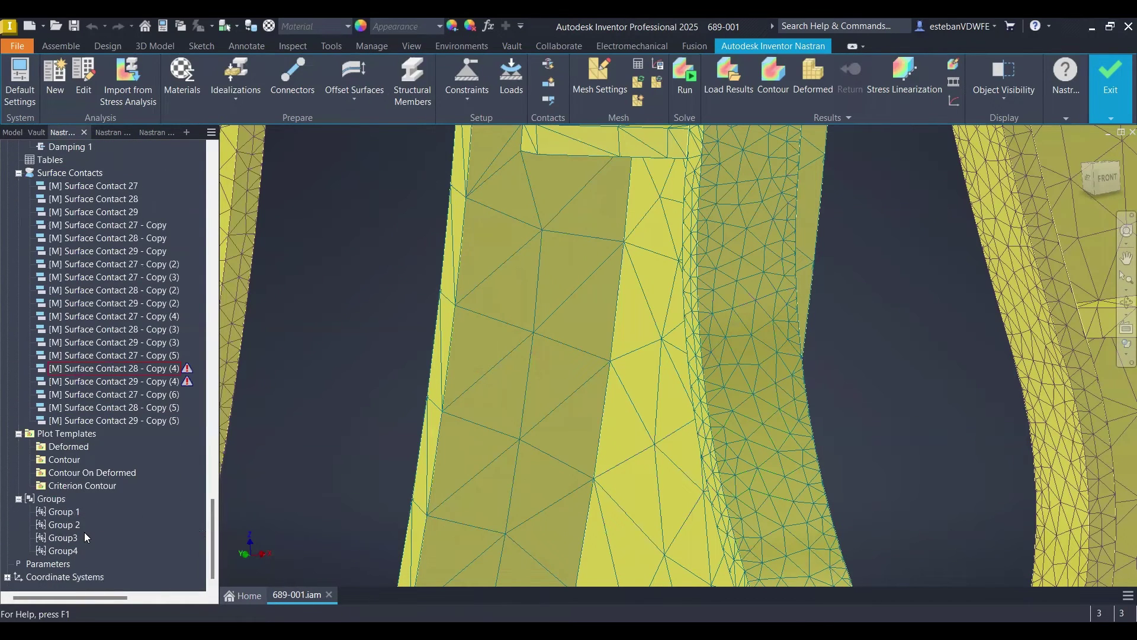
pyautogui.rightClick(51, 503)
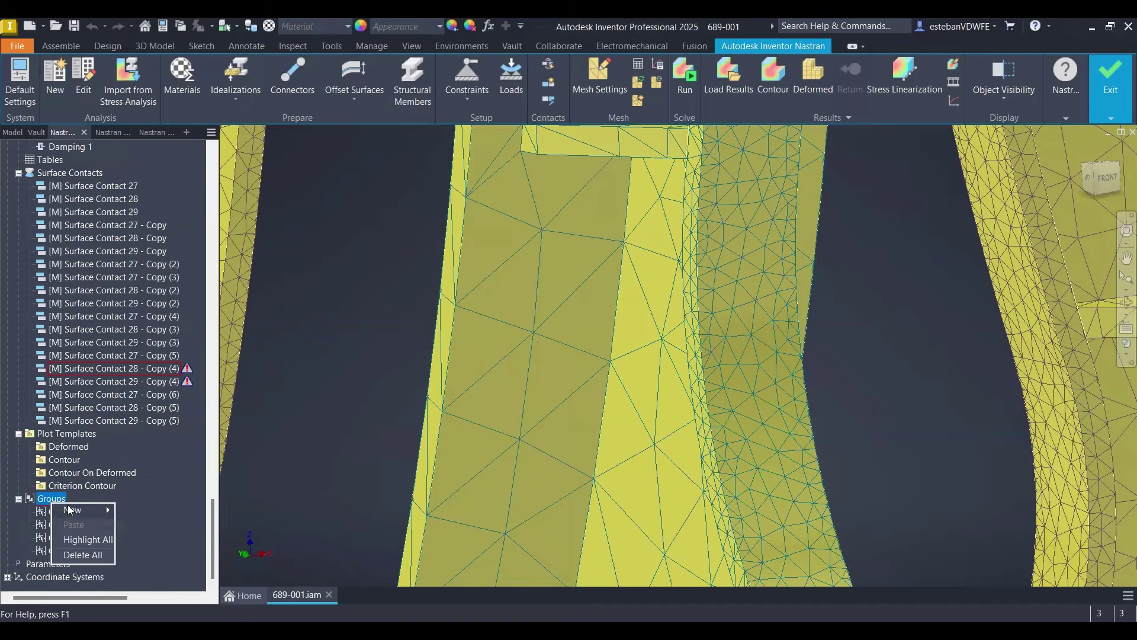
pyautogui.moveTo(89, 510)
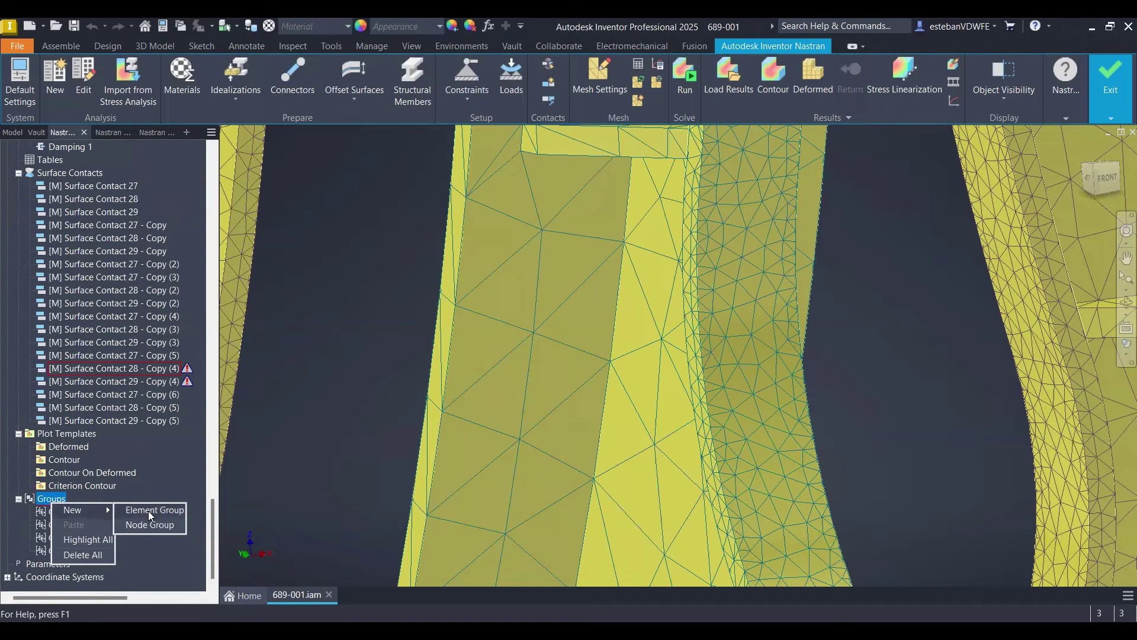
pyautogui.click(148, 511)
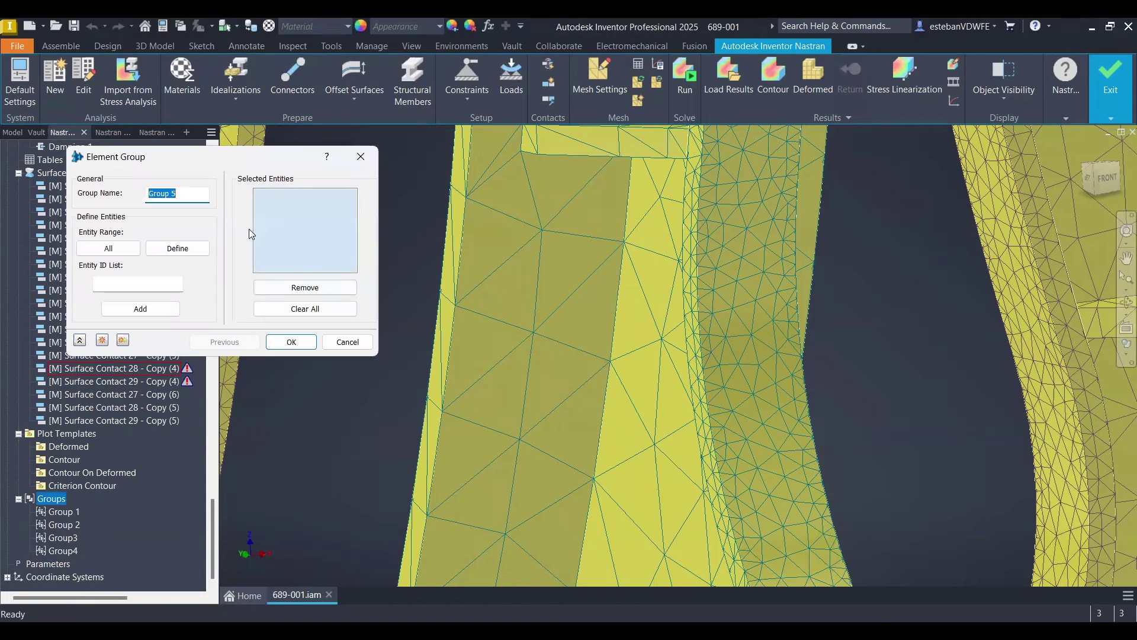
# - Keep the name Group 5 and pick mesh elements including 68391, 69435, 44420 and 68340
pyautogui.click(306, 249)
pyautogui.click(718, 297)
pyautogui.click(766, 338)
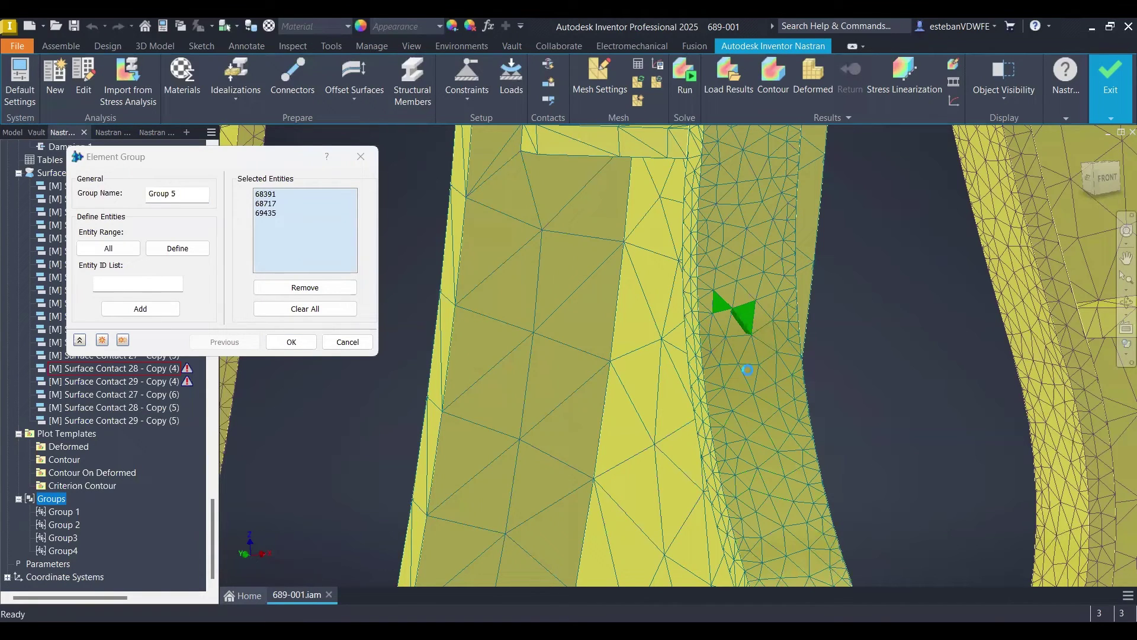
pyautogui.click(710, 325)
pyautogui.click(729, 353)
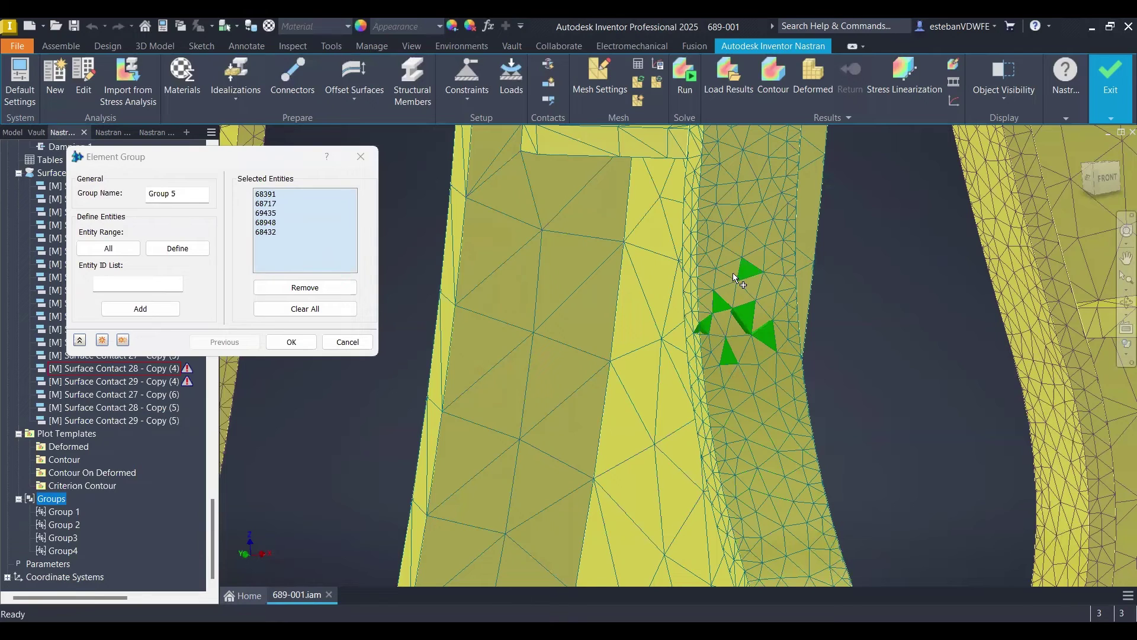
pyautogui.click(733, 273)
pyautogui.click(720, 272)
# - Add elements 48976 and 54608, then confirm Group 5 with OK
pyautogui.click(508, 290)
pyautogui.scroll(2, 527, 321)
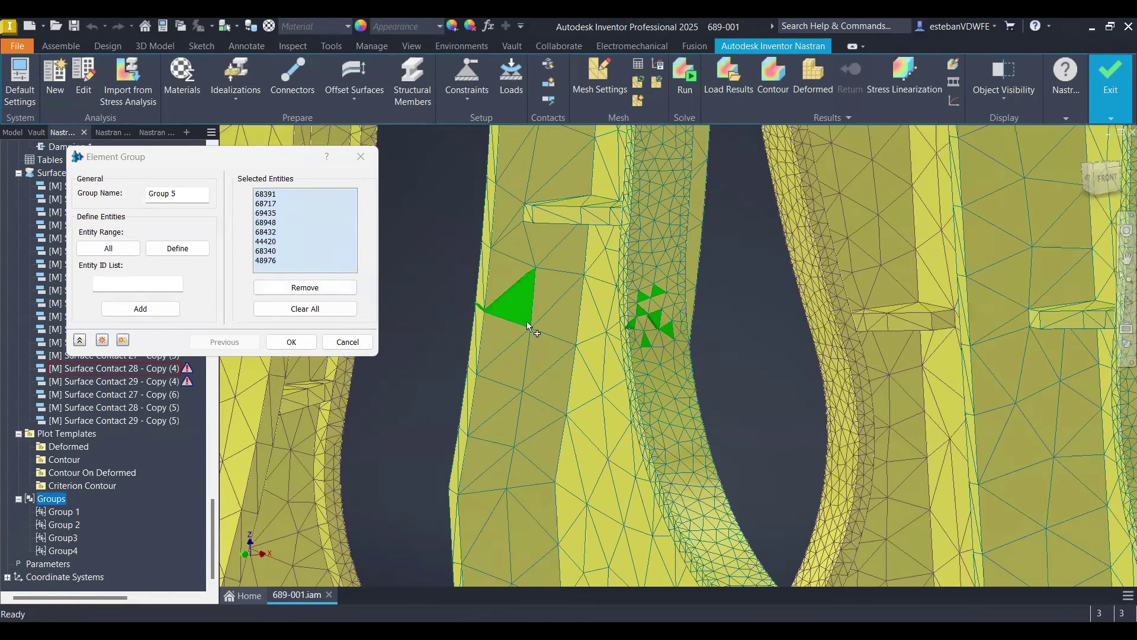
pyautogui.scroll(3, 527, 320)
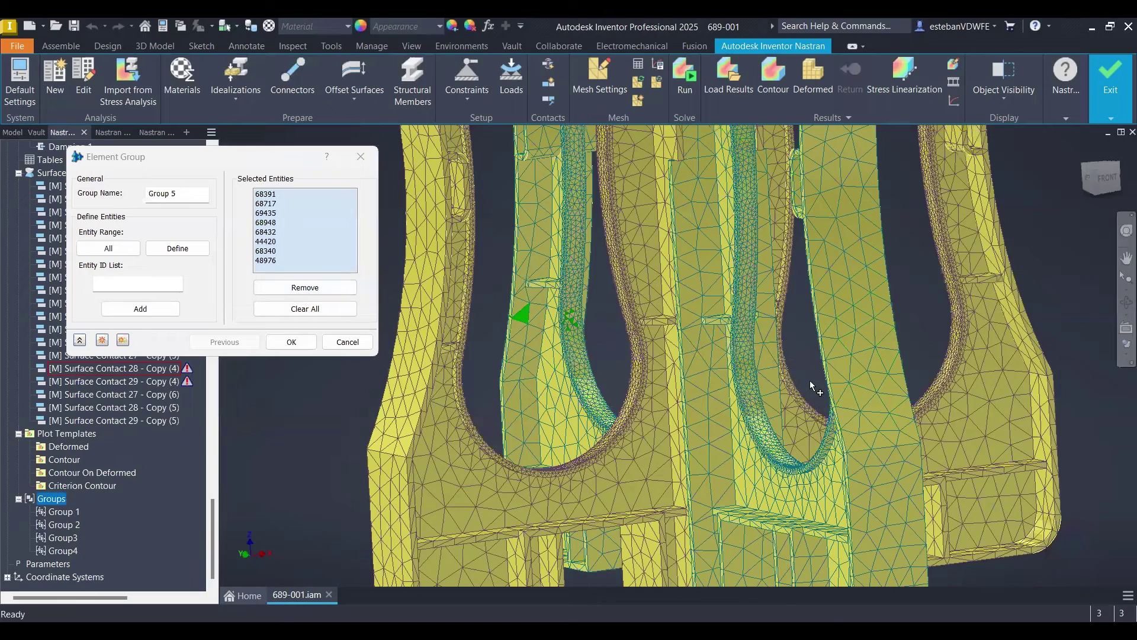
pyautogui.click(755, 364)
pyautogui.scroll(-2, 681, 353)
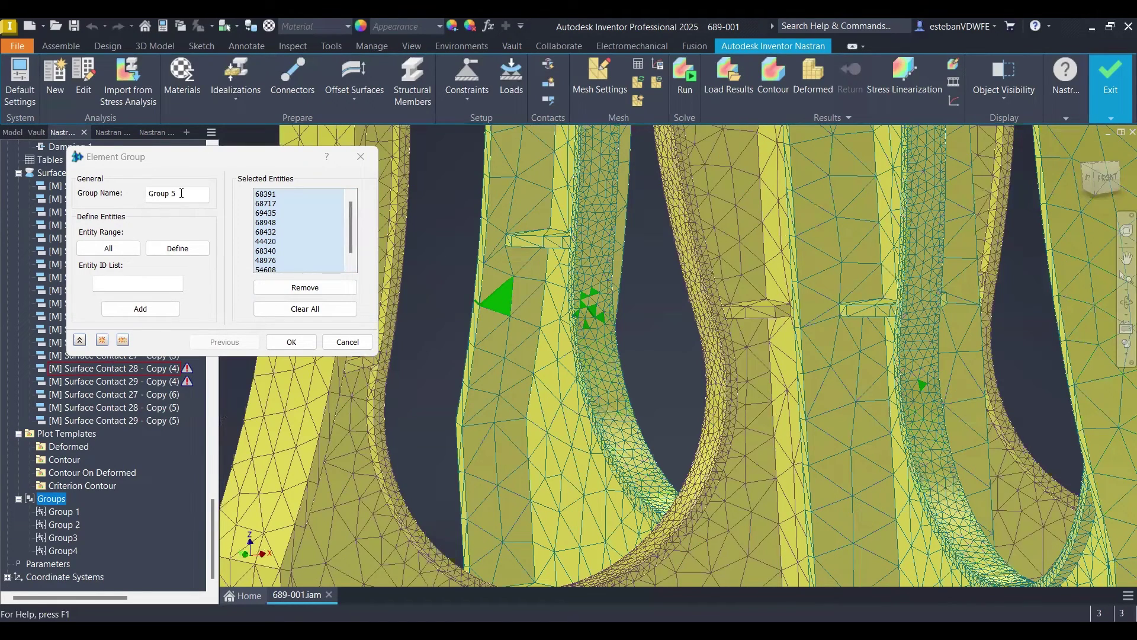
pyautogui.doubleClick(183, 193)
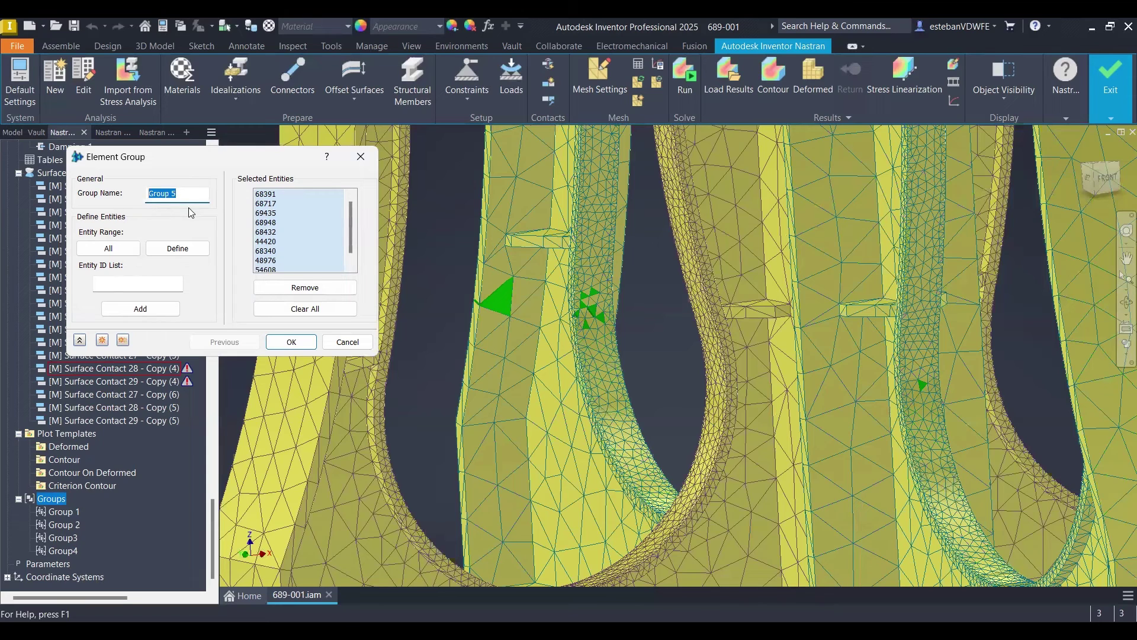
pyautogui.click(300, 348)
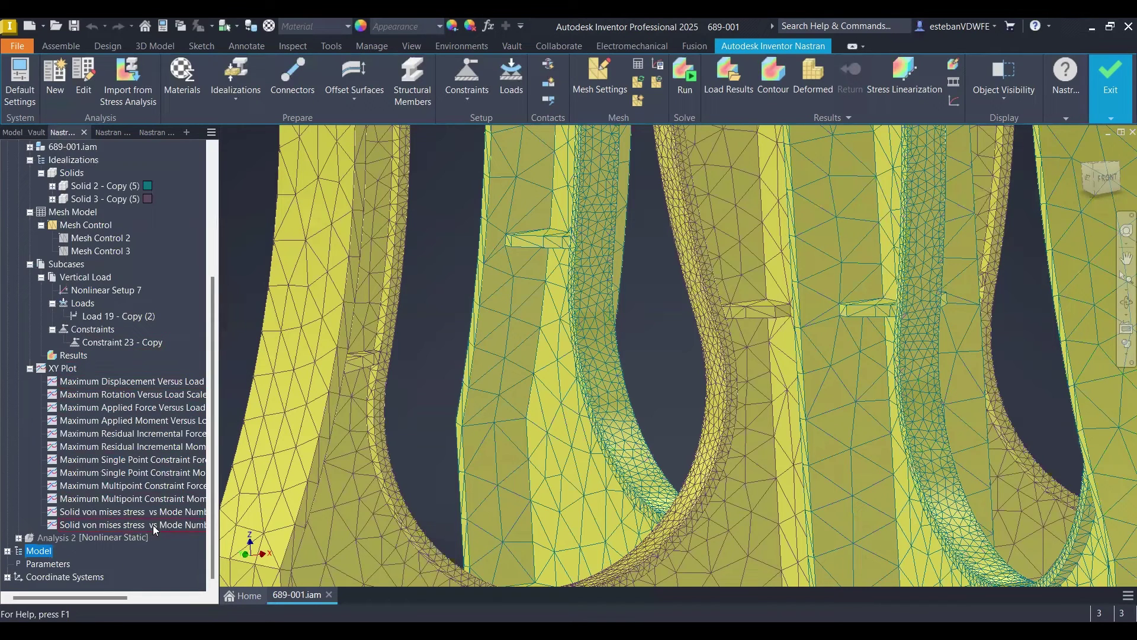
# - Create a new XY plot of element results for Group 5
pyautogui.click(69, 369)
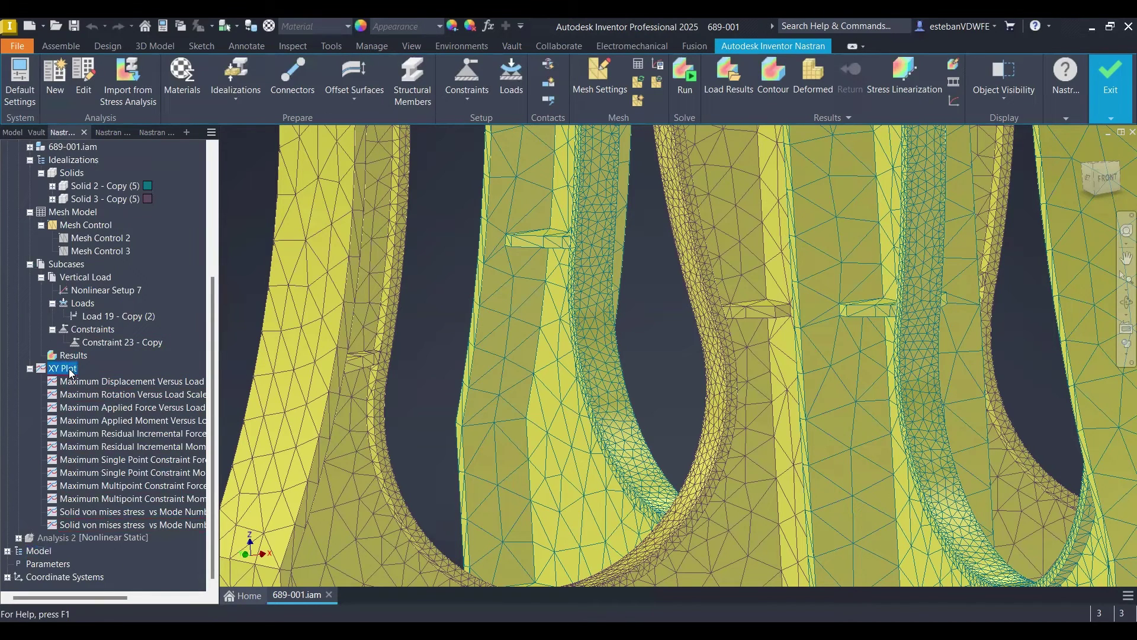
pyautogui.rightClick(70, 372)
pyautogui.click(85, 378)
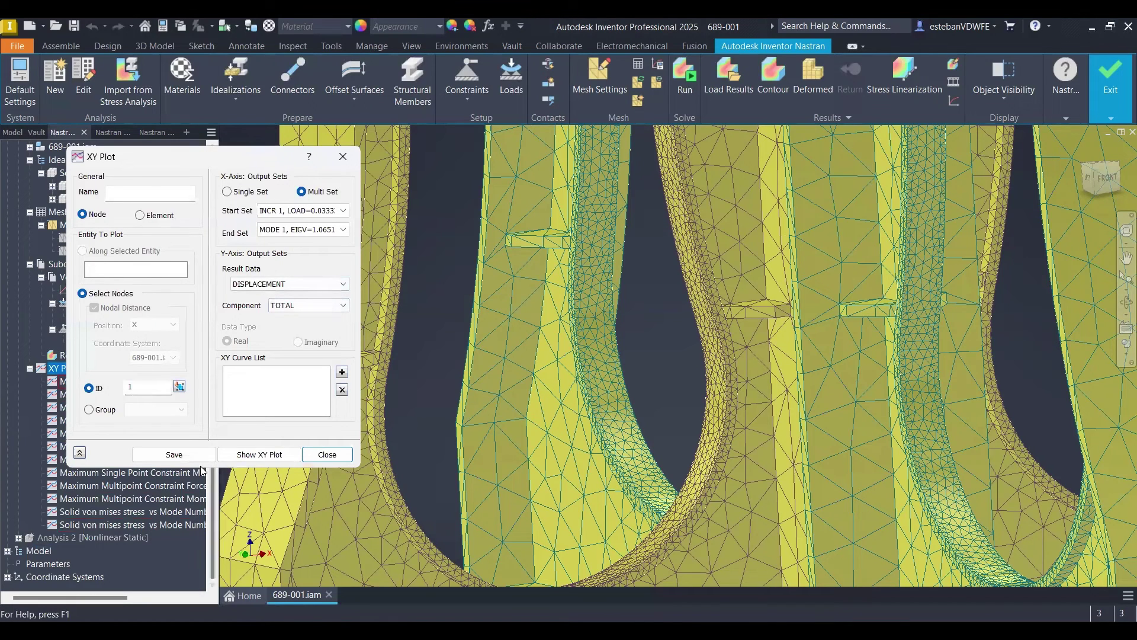
pyautogui.click(96, 410)
pyautogui.click(173, 413)
pyautogui.click(160, 420)
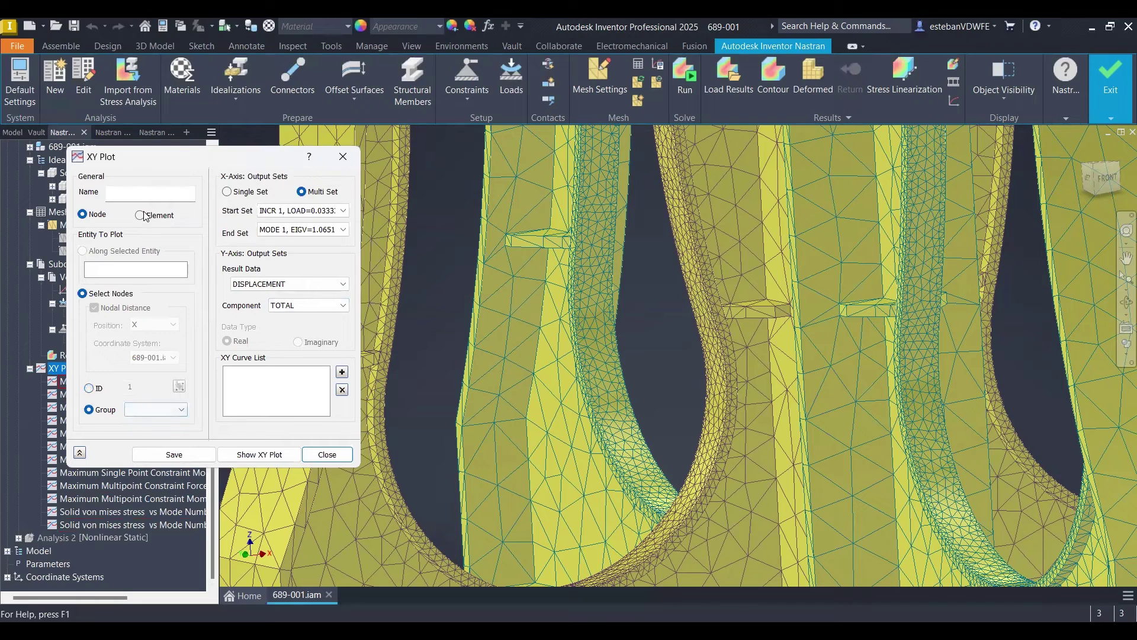
pyautogui.click(149, 217)
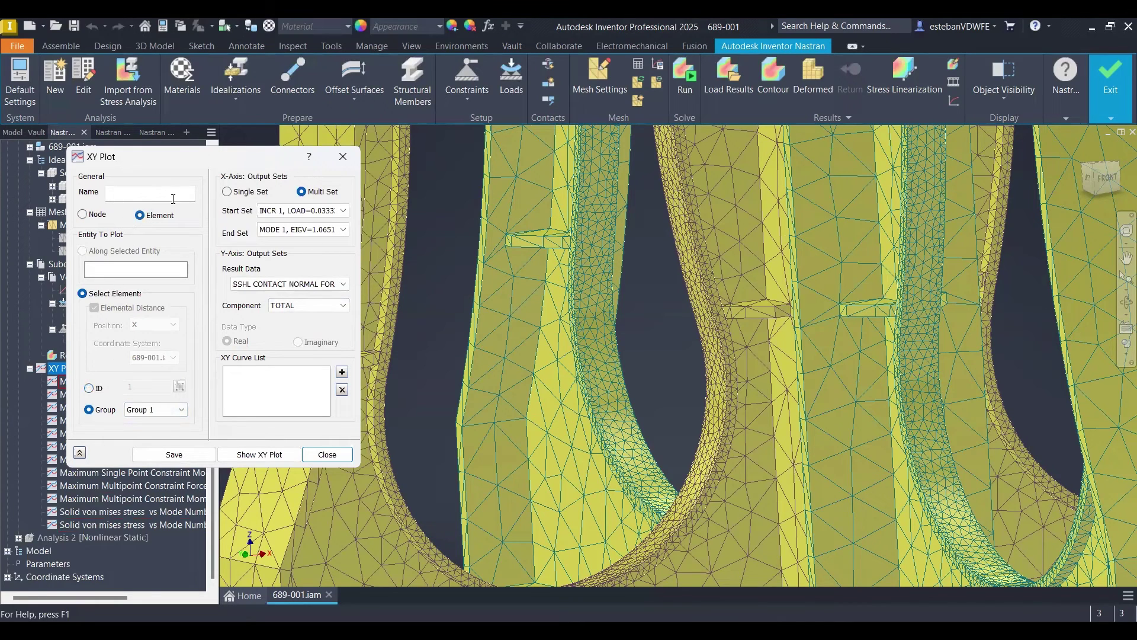
pyautogui.click(169, 414)
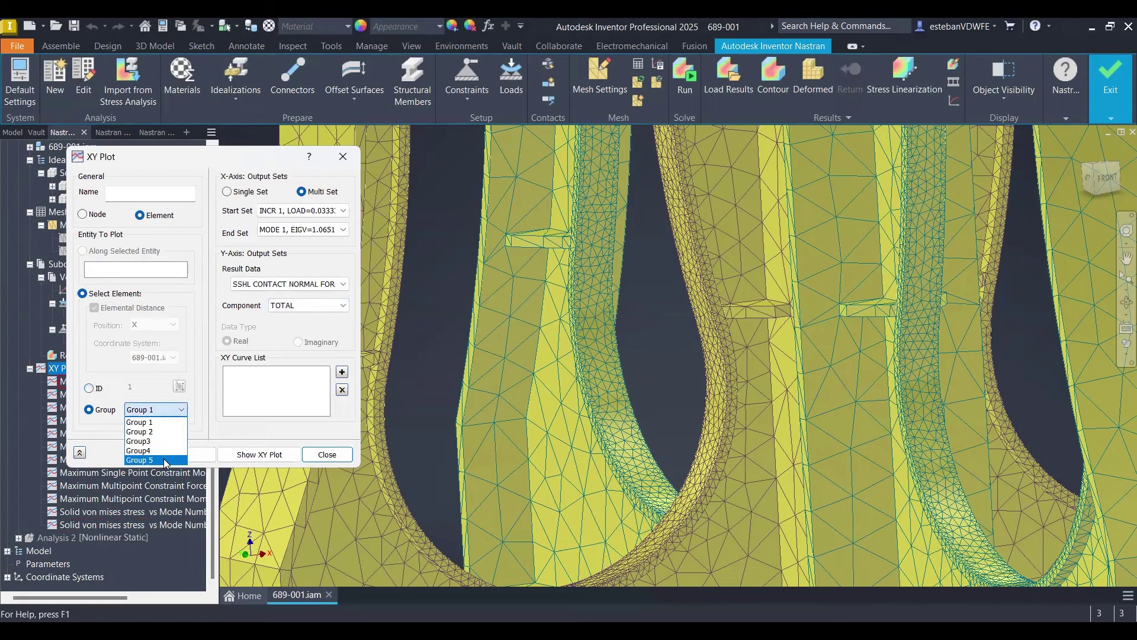
pyautogui.click(164, 460)
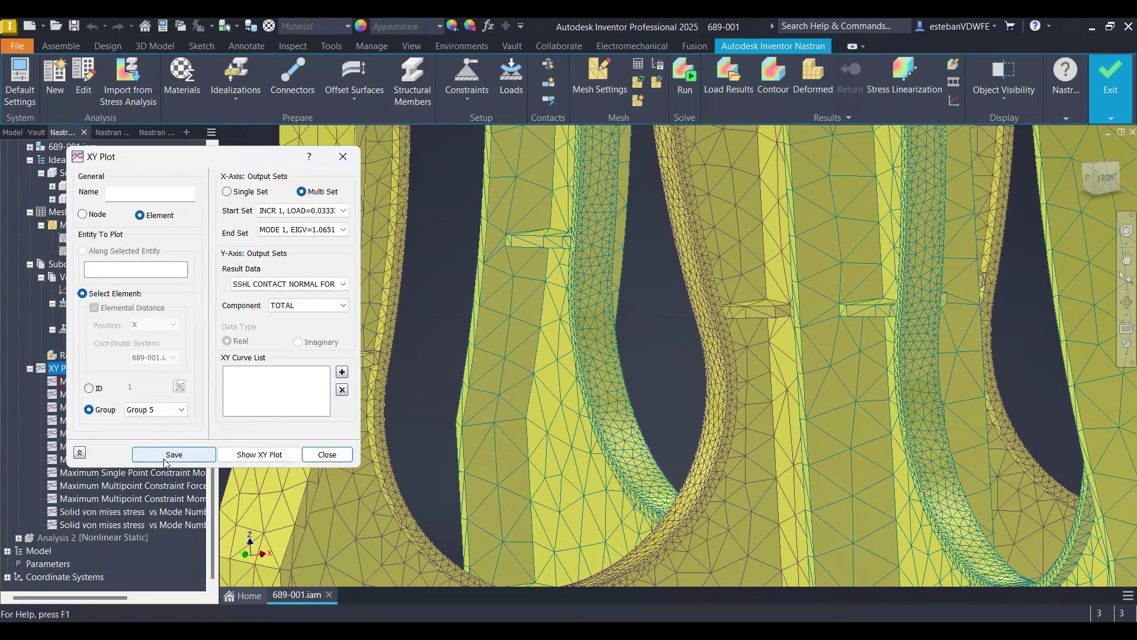
# - Set the plot's End Set to INCR 30, LOAD=1.0
pyautogui.click(275, 287)
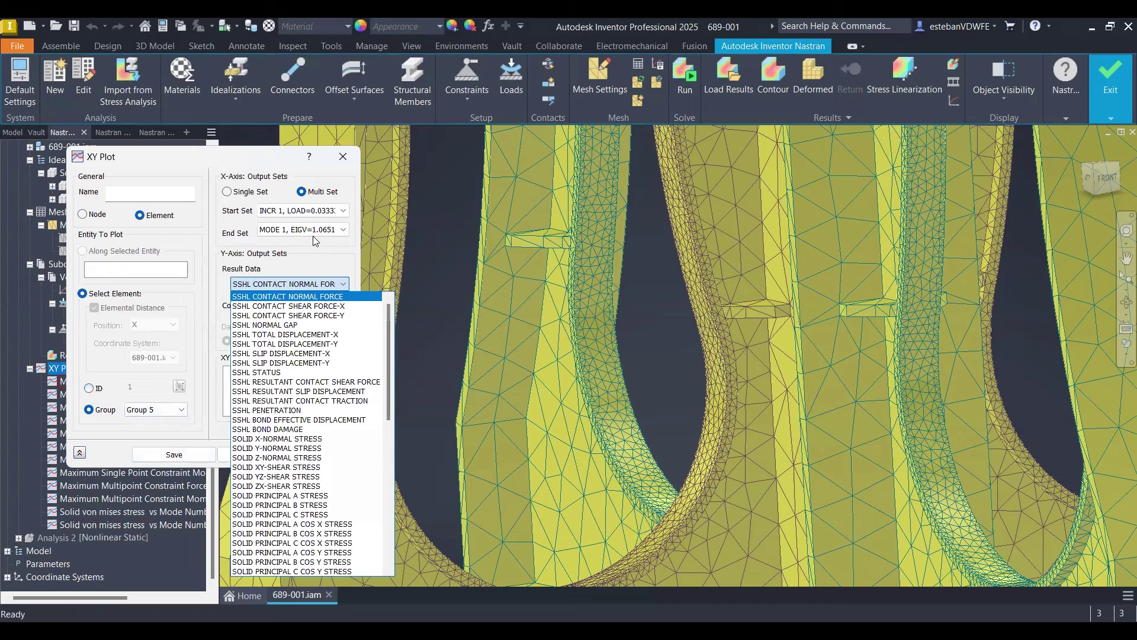
pyautogui.click(313, 235)
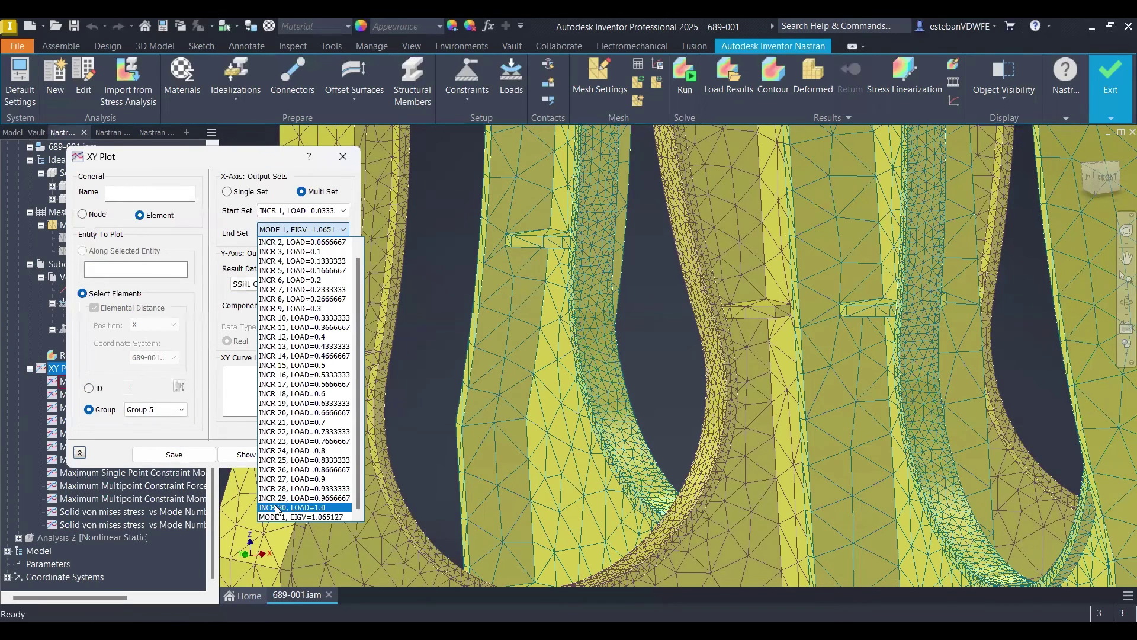
pyautogui.click(277, 508)
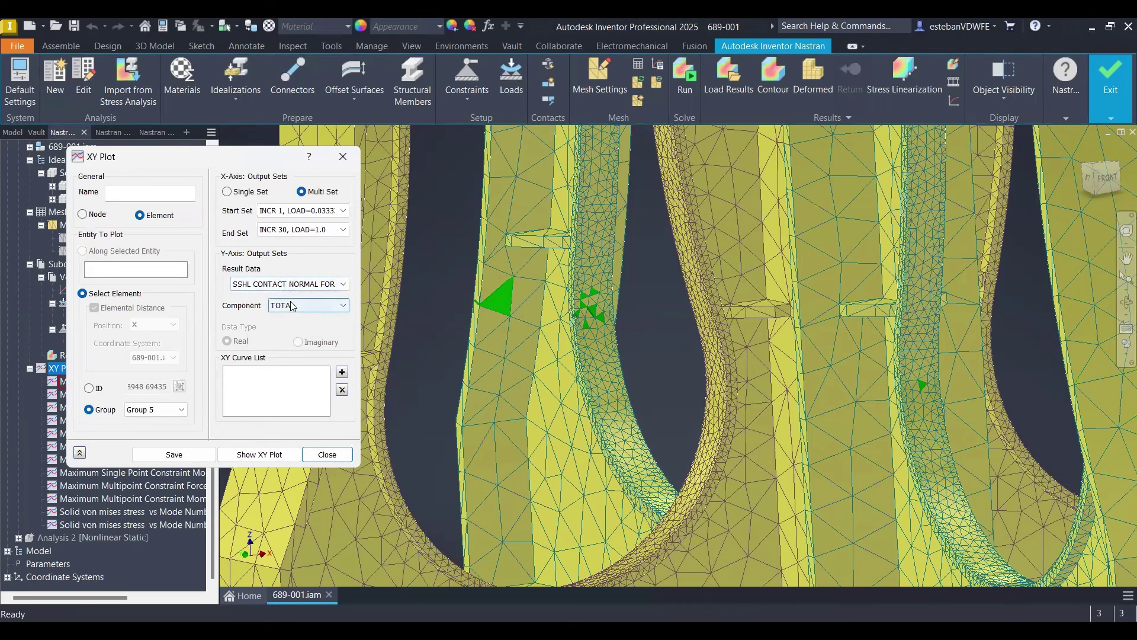
pyautogui.click(284, 286)
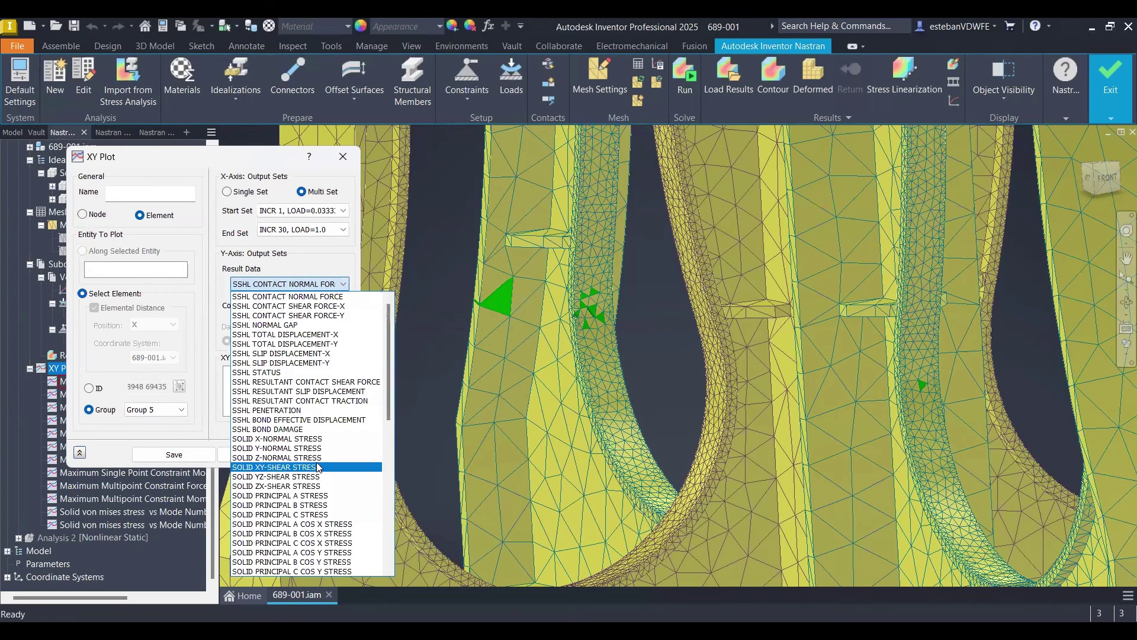
pyautogui.scroll(-5, 319, 471)
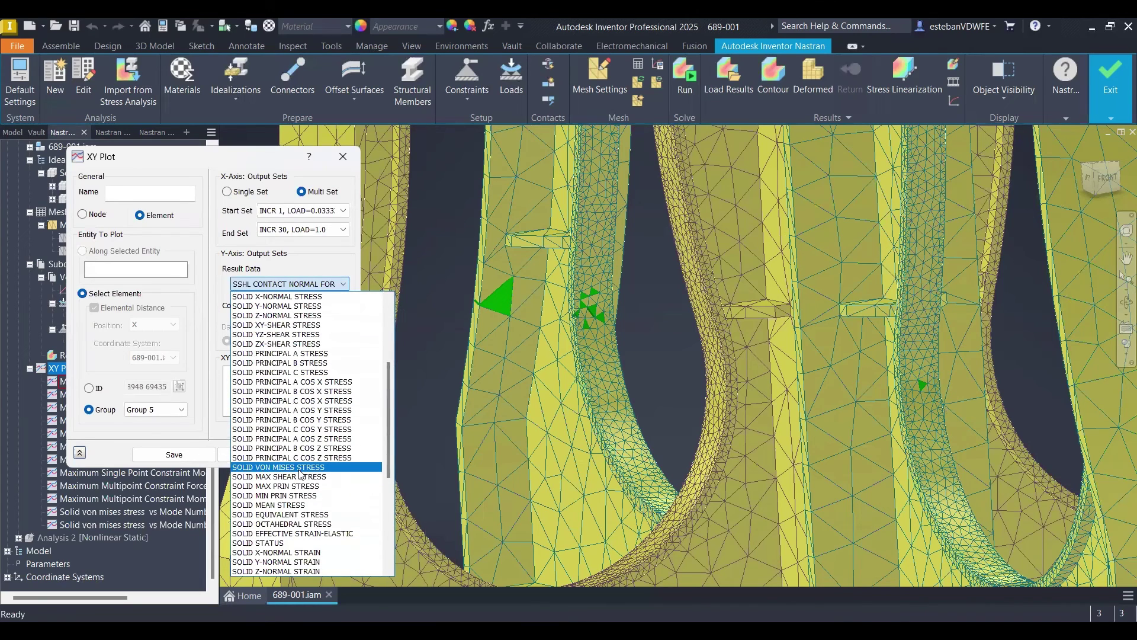
# - Set Result Data to SOLID VON MISES STRESS and graph Group 5's curves, peaking near 21–22 MPa
pyautogui.click(260, 466)
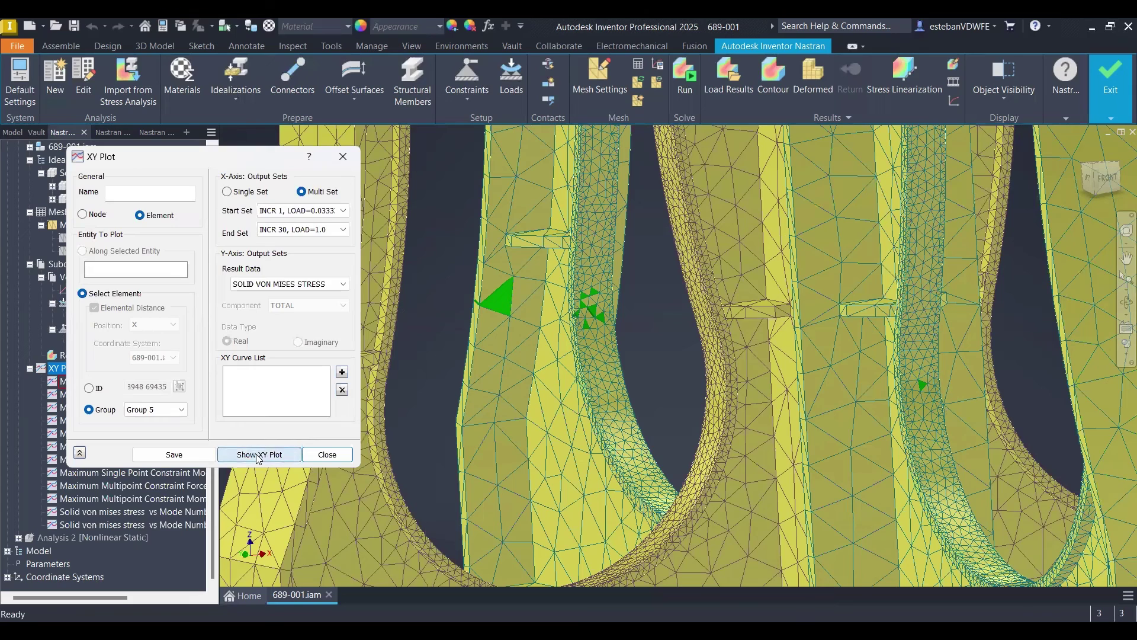
pyautogui.click(258, 455)
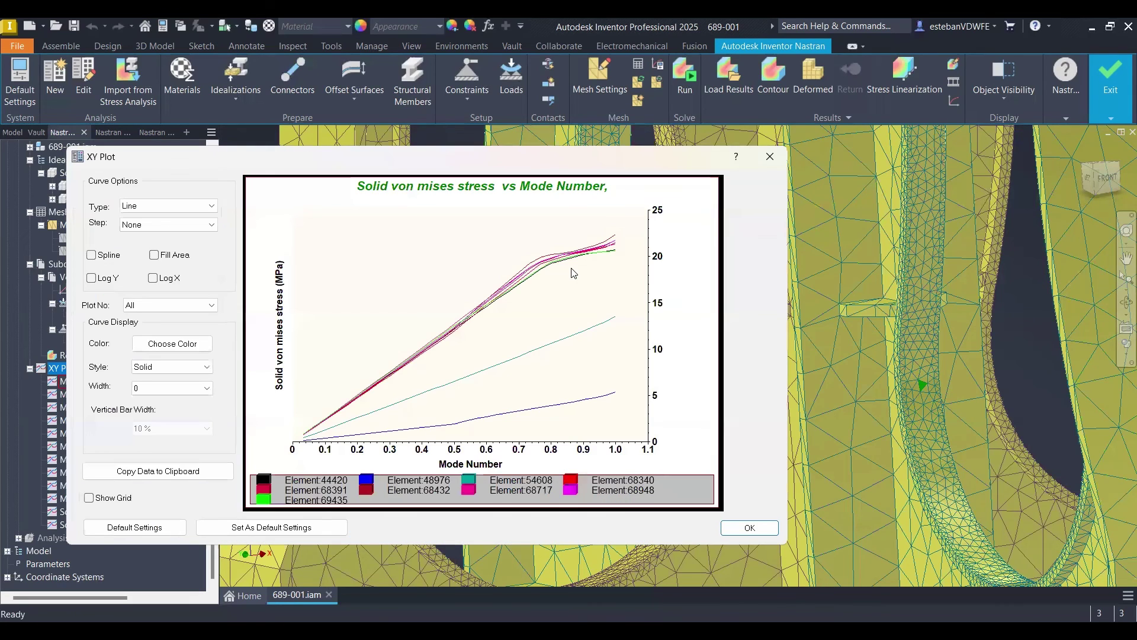